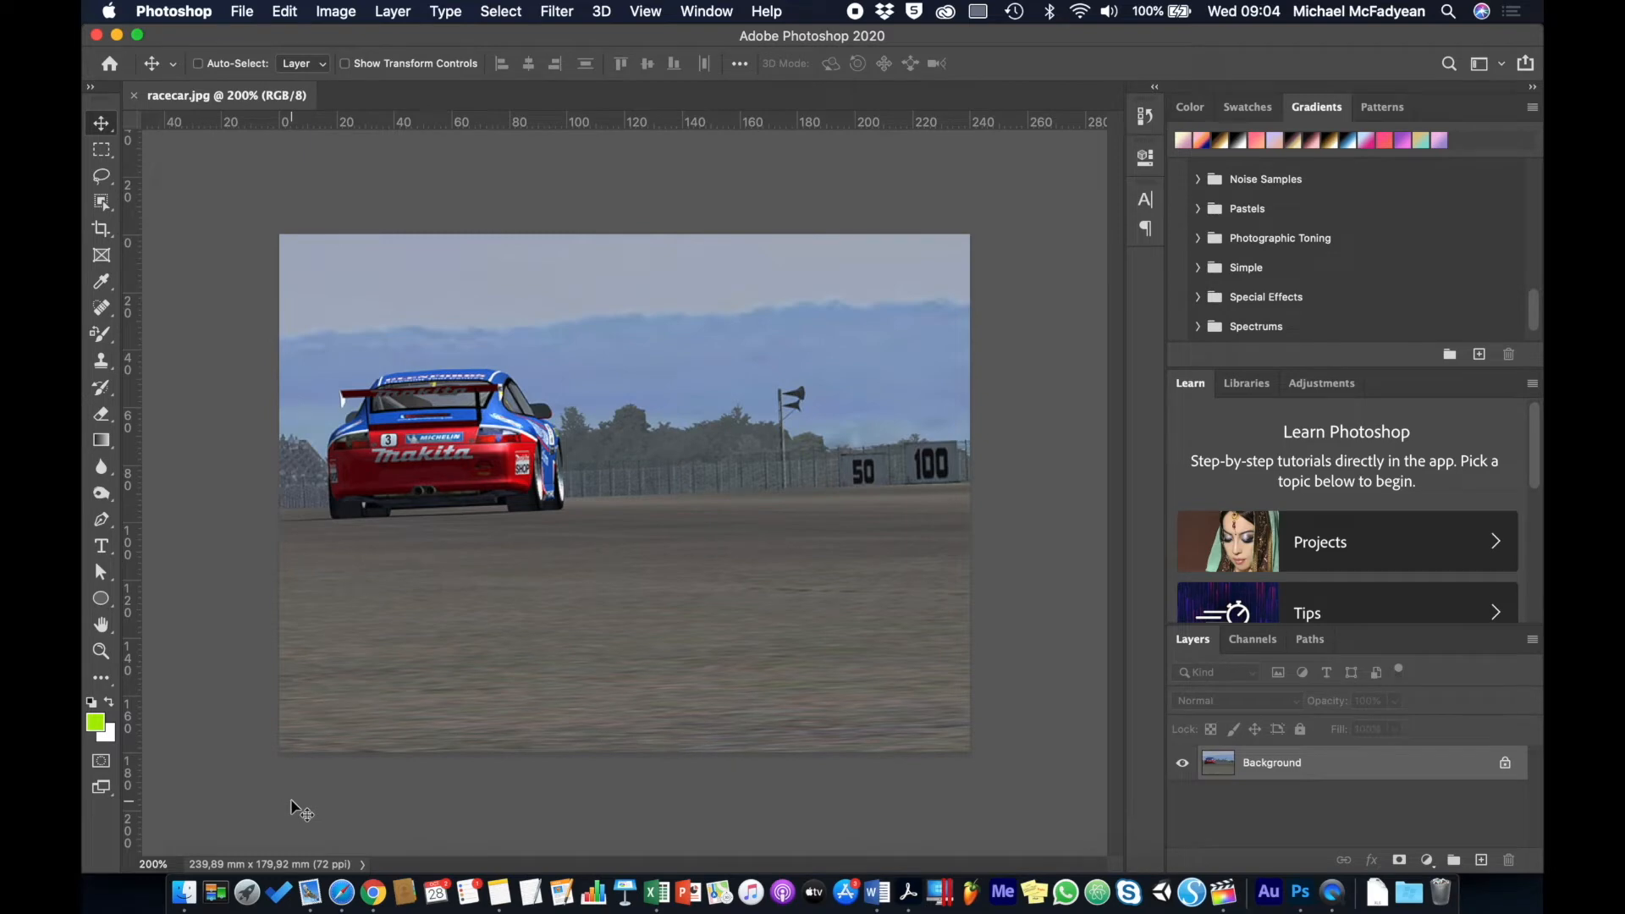
Activate the Blur tool and fit the whole race car photo in the window
left_click(103, 471)
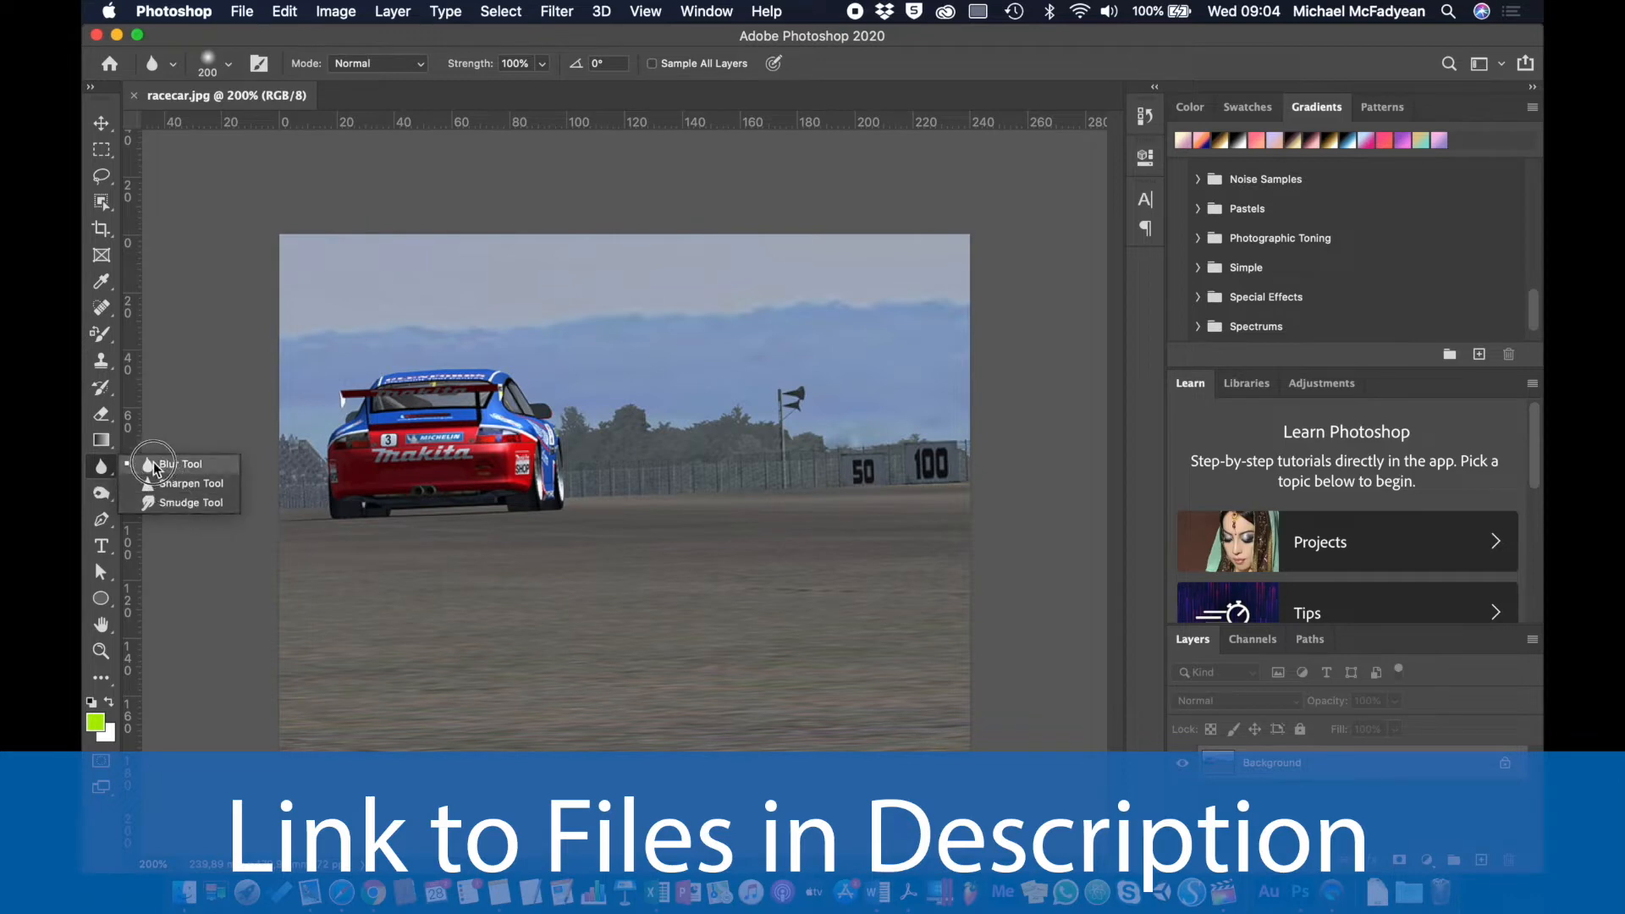
left_click(158, 464)
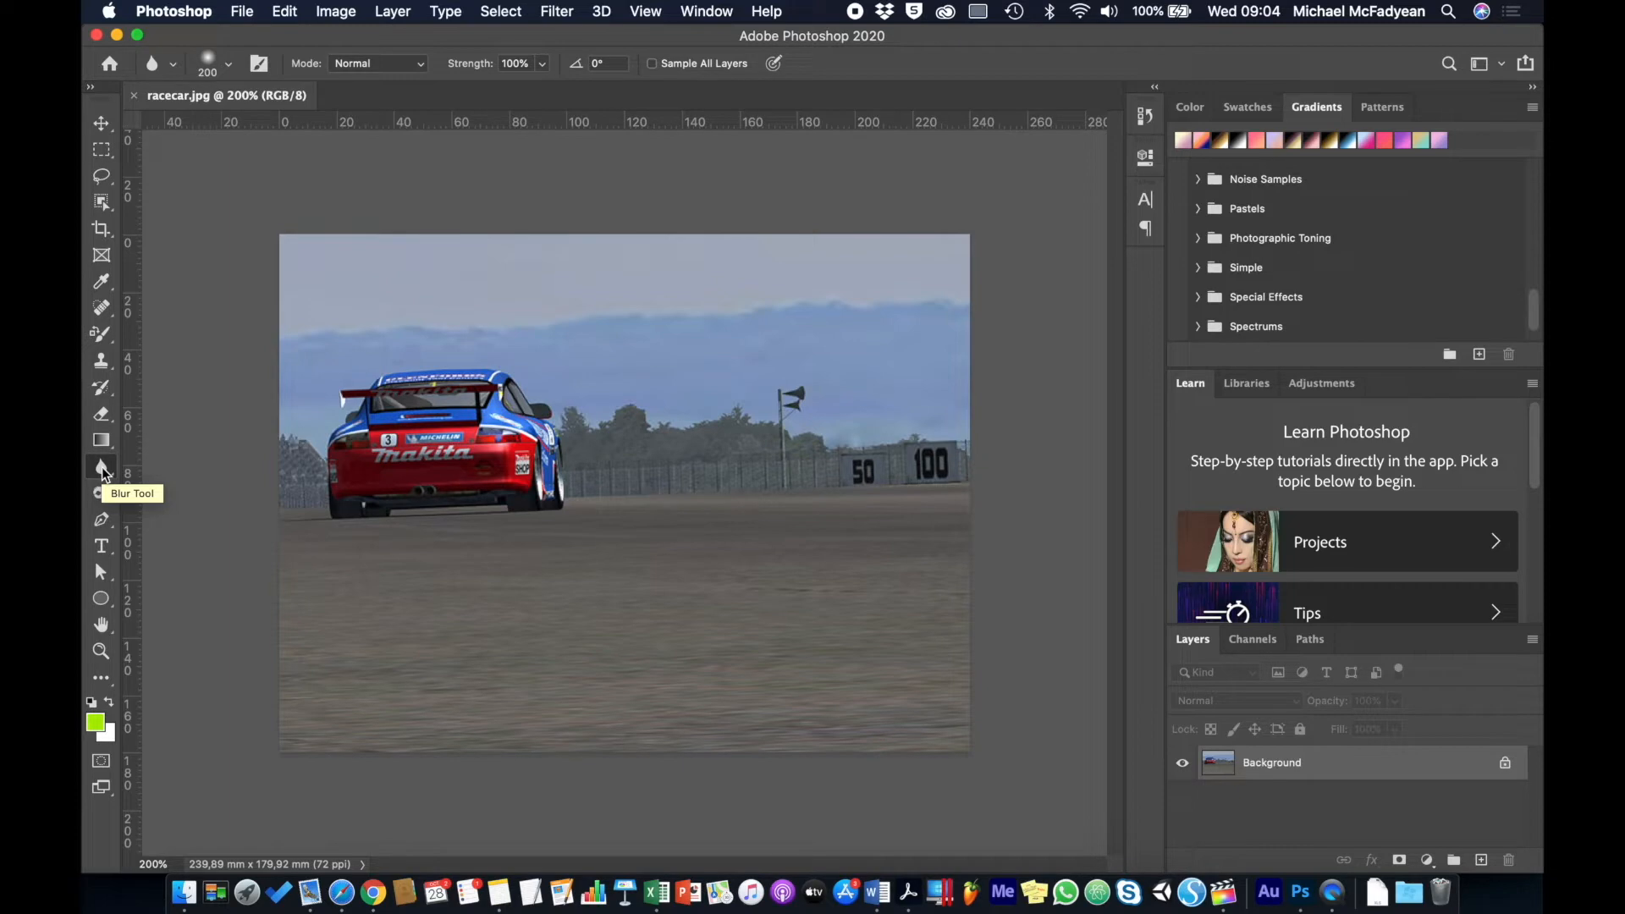
key("super+minus")
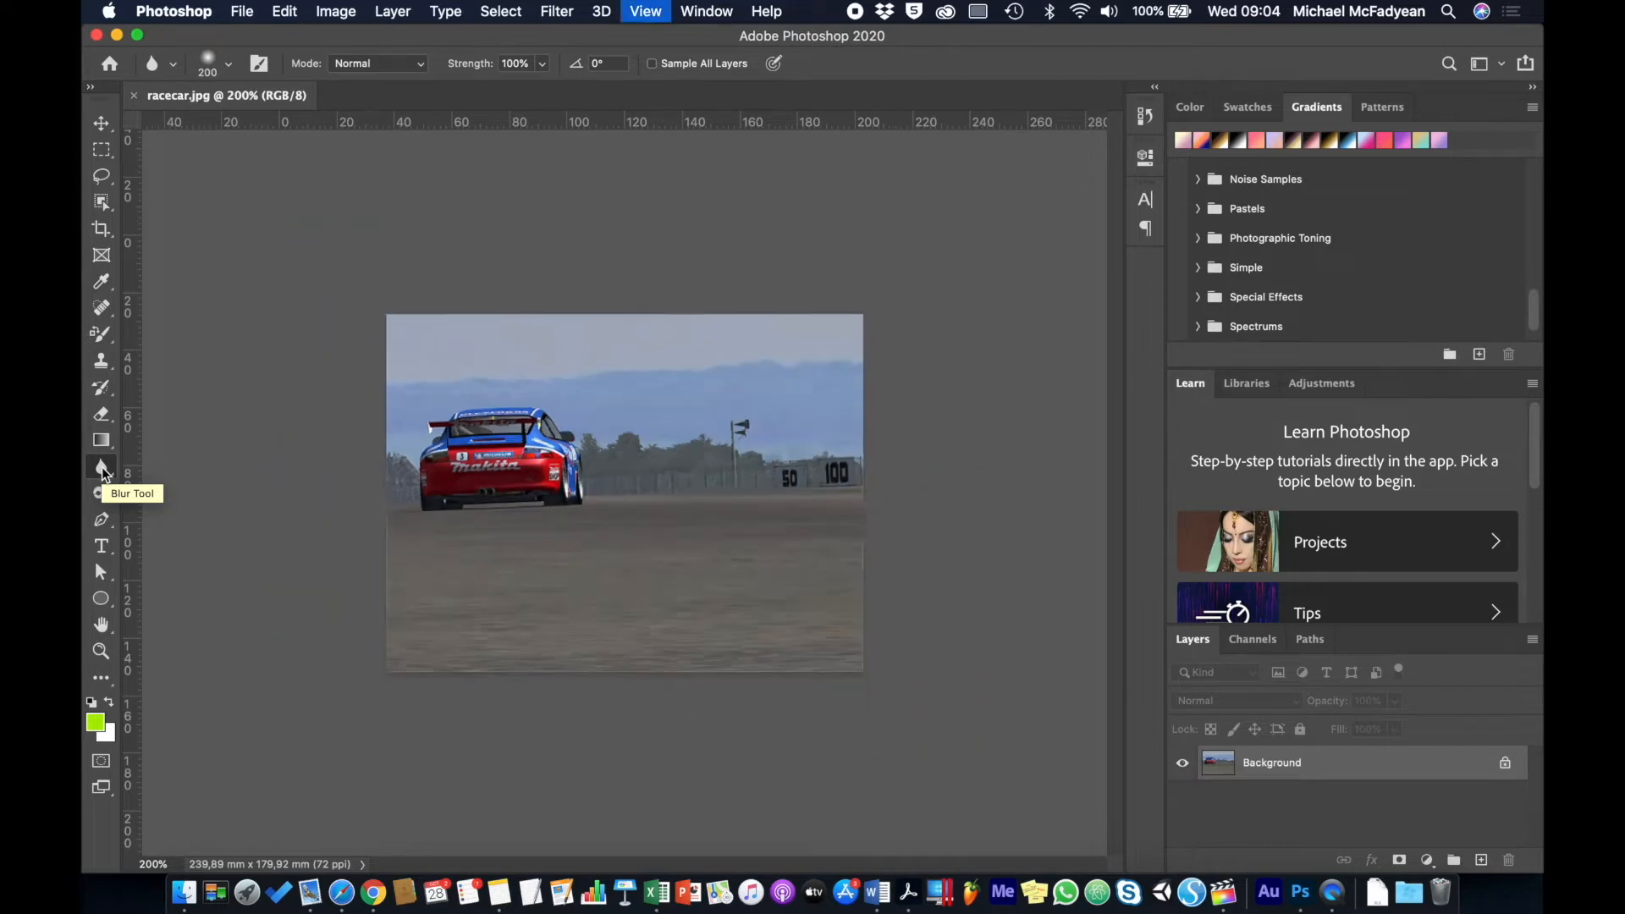
key("super+plus")
key("super+plus")
key("super+plus")
key("super+plus")
key("super+plus")
key("super+plus")
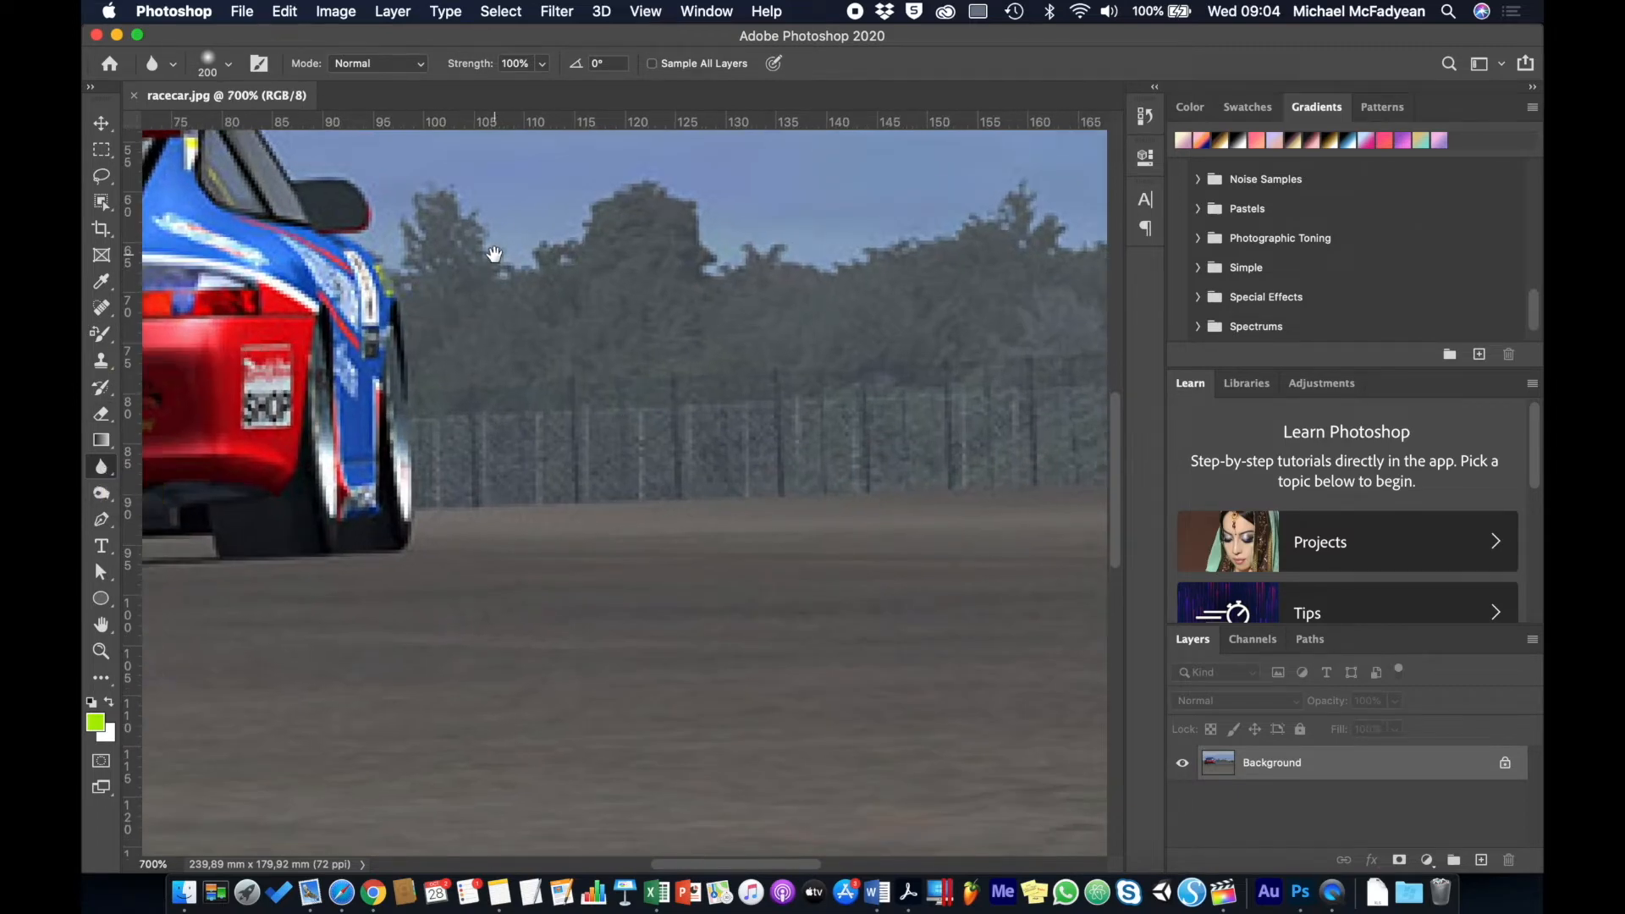
mouse_move(495, 254)
left_mouse_down()
mouse_move(508, 508)
mouse_move(474, 678)
left_mouse_up()
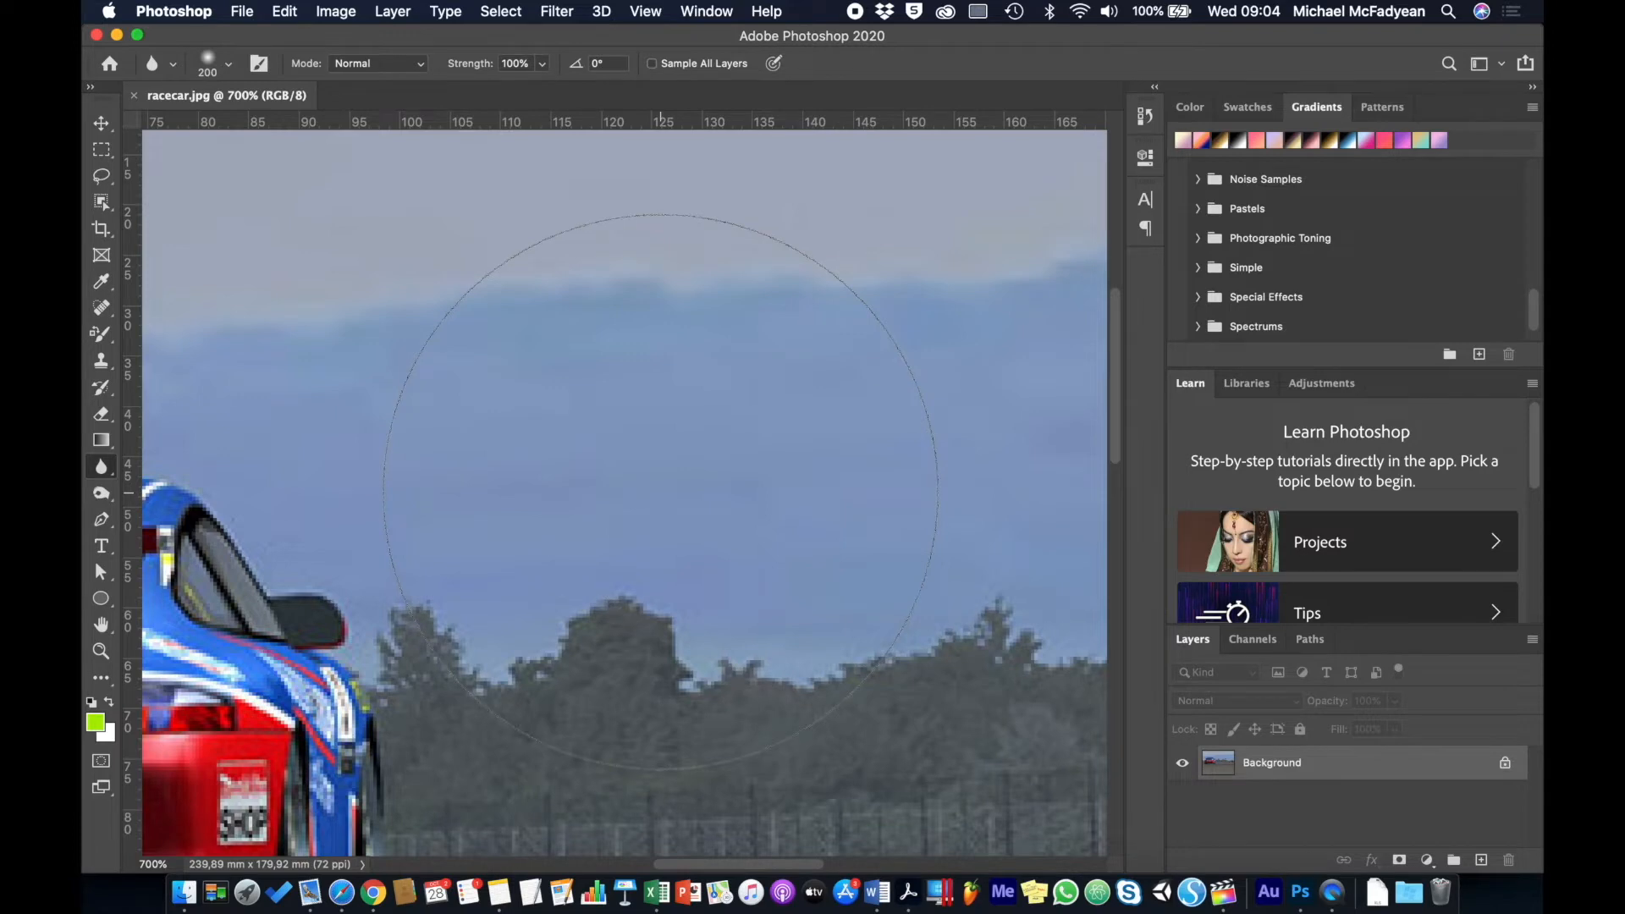
key("super+0")
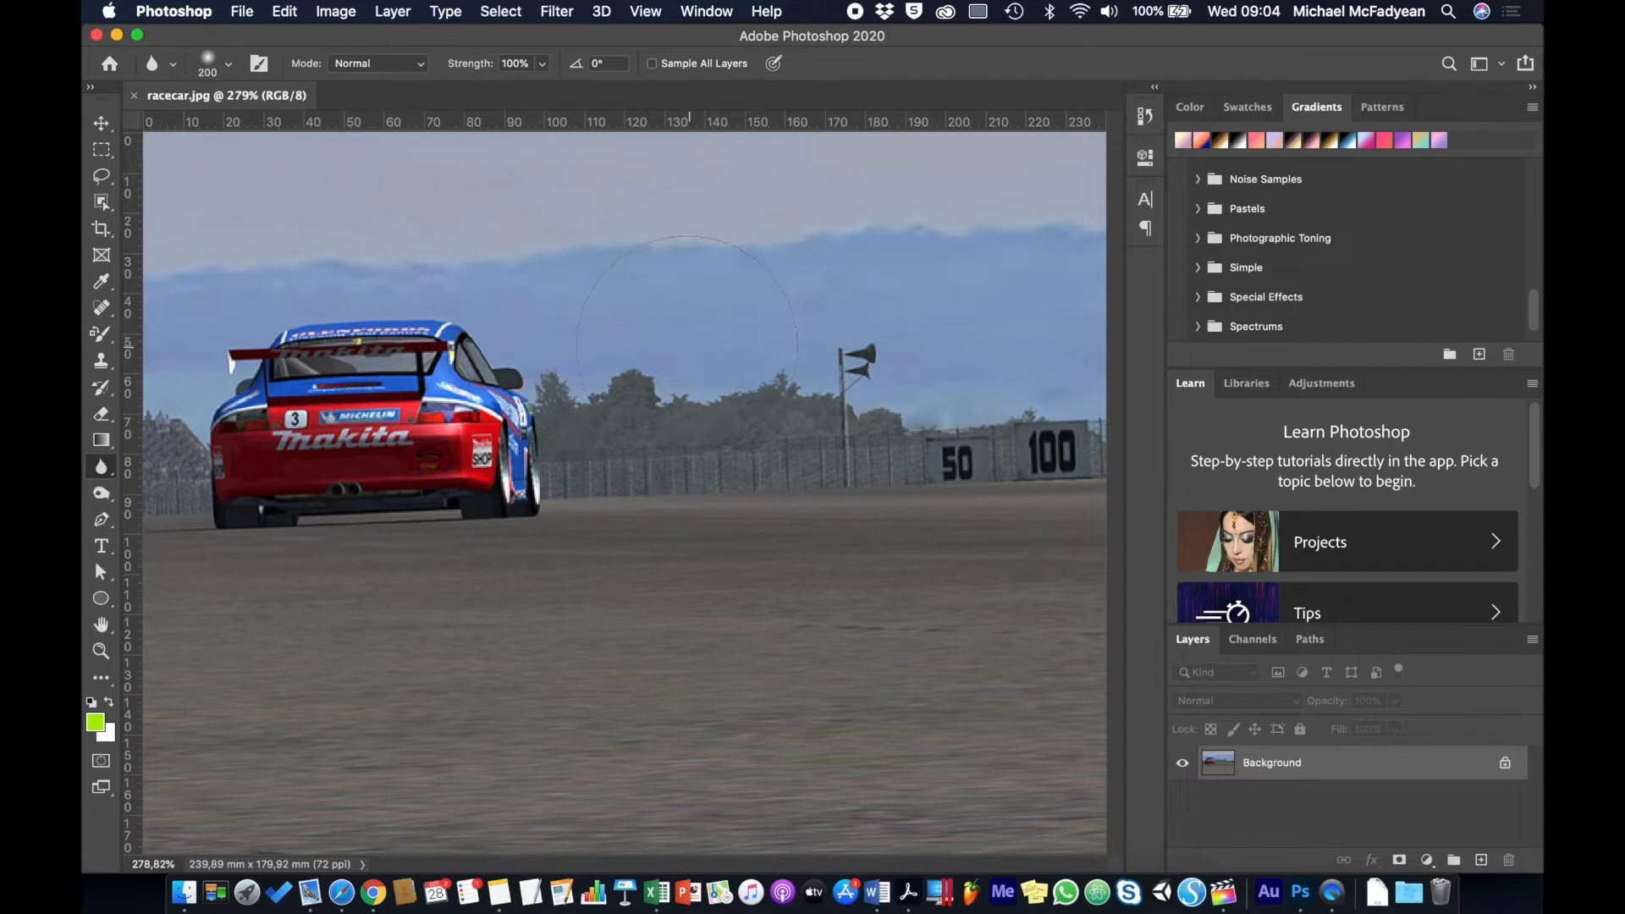
Blur the trees, fence, signs and sky around the car with a size 100 brush at 100% strength
left_click_drag(101, 466, 148, 468)
left_click_drag(460, 61, 578, 64)
mouse_move(694, 450)
left_mouse_down()
mouse_move(733, 417)
mouse_move(881, 384)
mouse_move(994, 449)
mouse_move(1034, 429)
mouse_move(570, 334)
mouse_move(613, 497)
mouse_move(1045, 453)
mouse_move(838, 441)
left_mouse_up()
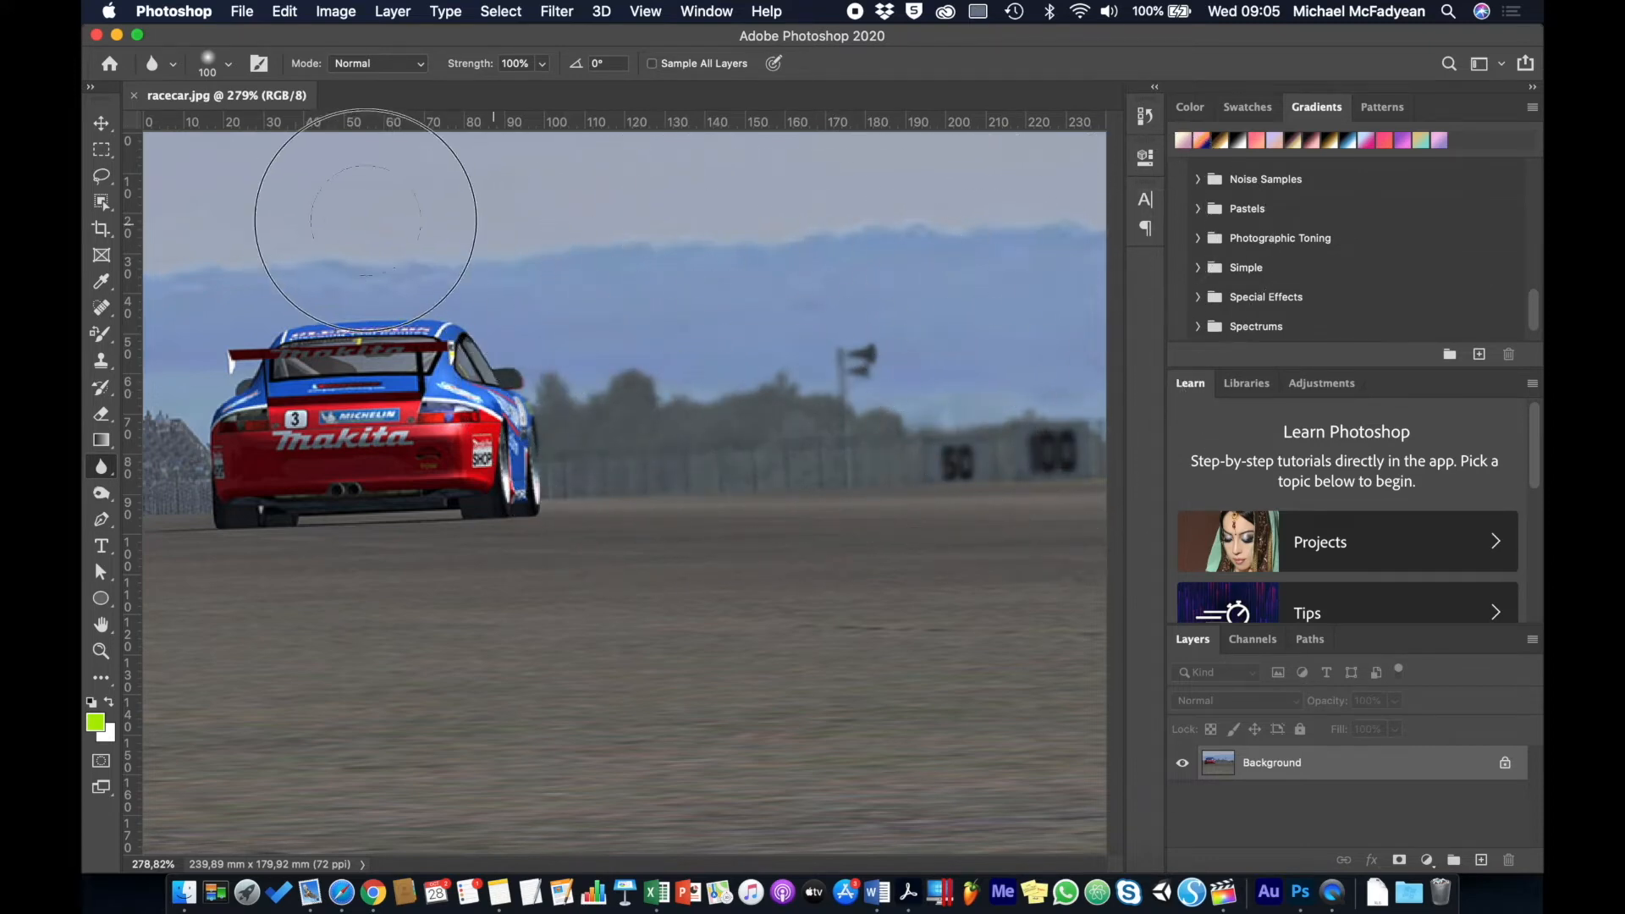
mouse_move(164, 392)
left_mouse_down()
mouse_move(144, 434)
mouse_move(131, 397)
mouse_move(177, 462)
mouse_move(138, 433)
mouse_move(142, 467)
left_mouse_up()
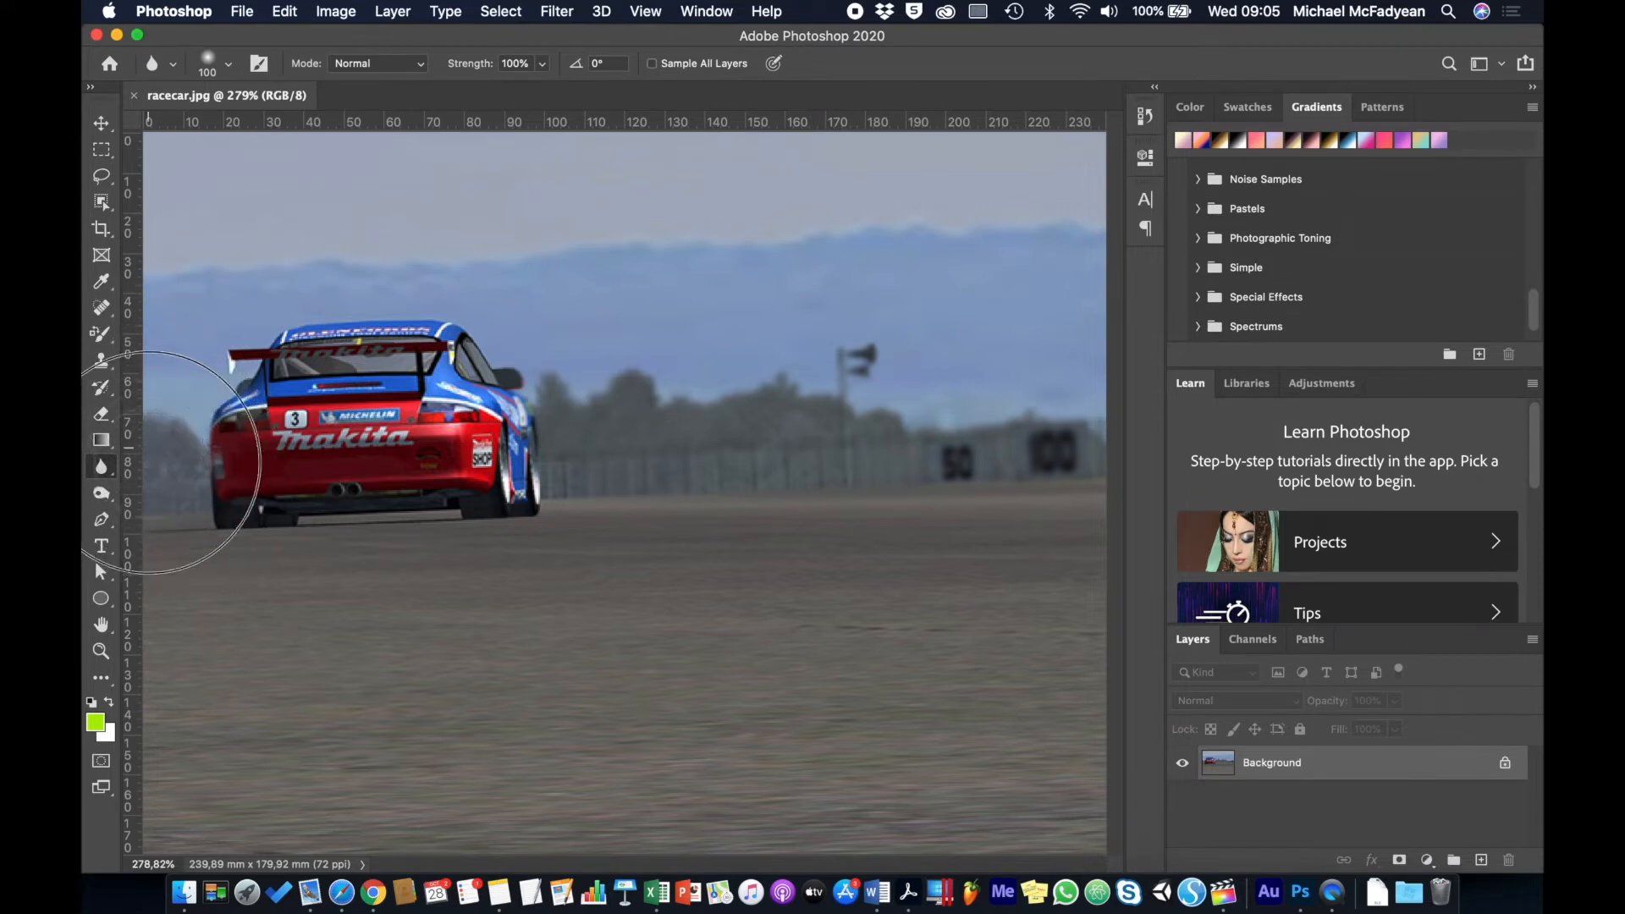
mouse_move(680, 364)
left_mouse_down()
mouse_move(580, 385)
mouse_move(979, 424)
mouse_move(1037, 363)
left_mouse_up()
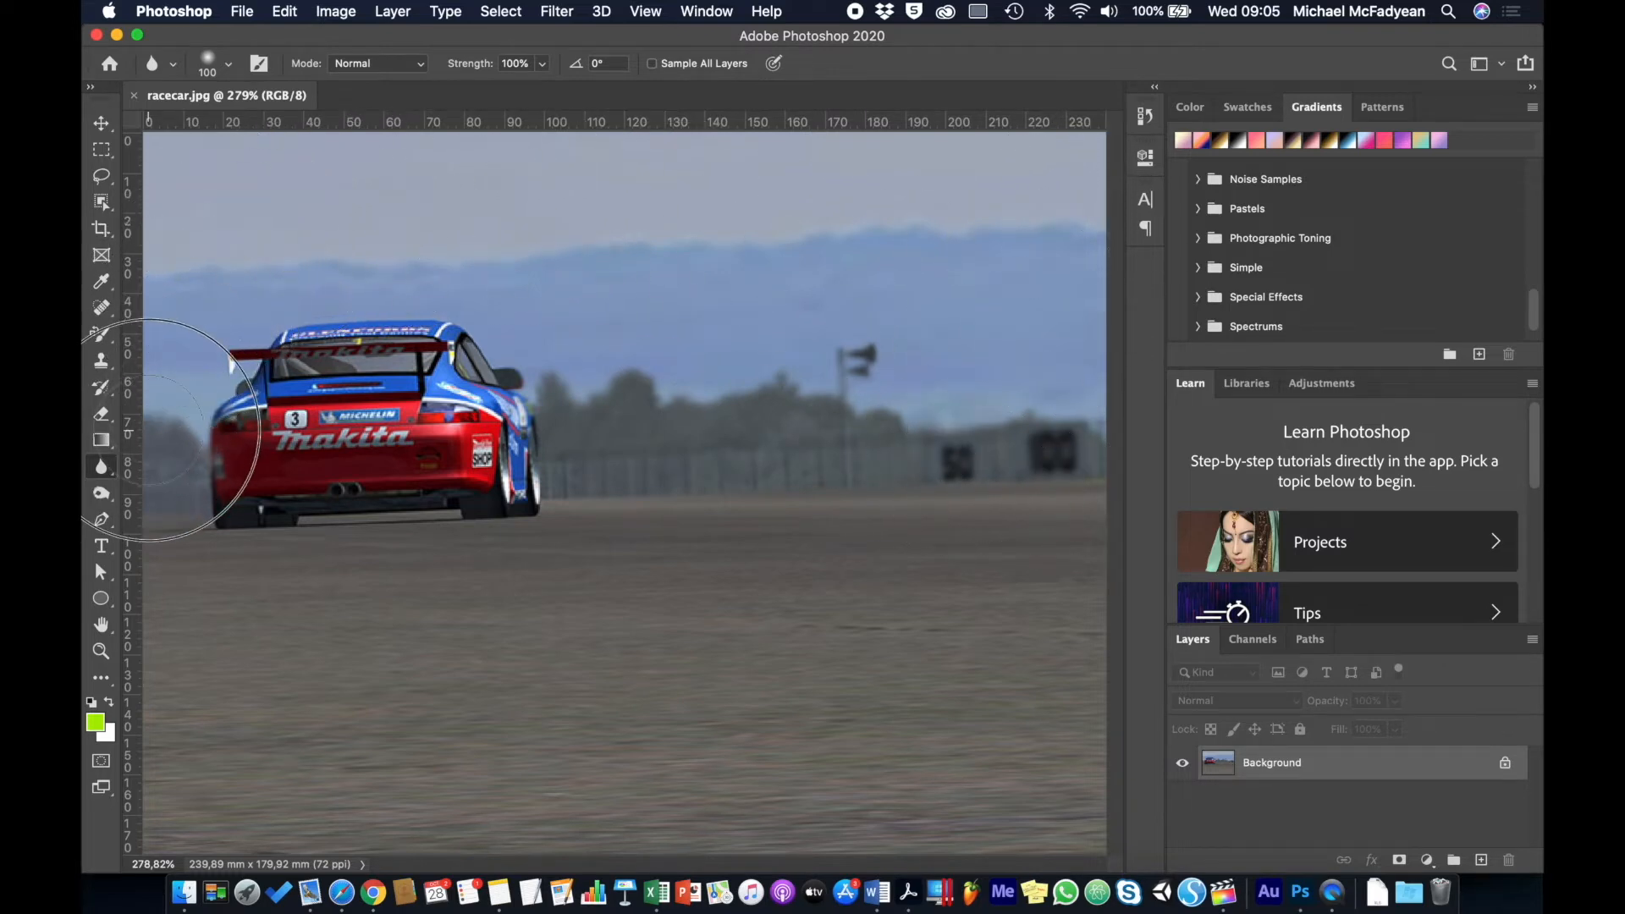
mouse_move(149, 429)
left_mouse_down()
mouse_move(147, 485)
mouse_move(149, 398)
left_mouse_up()
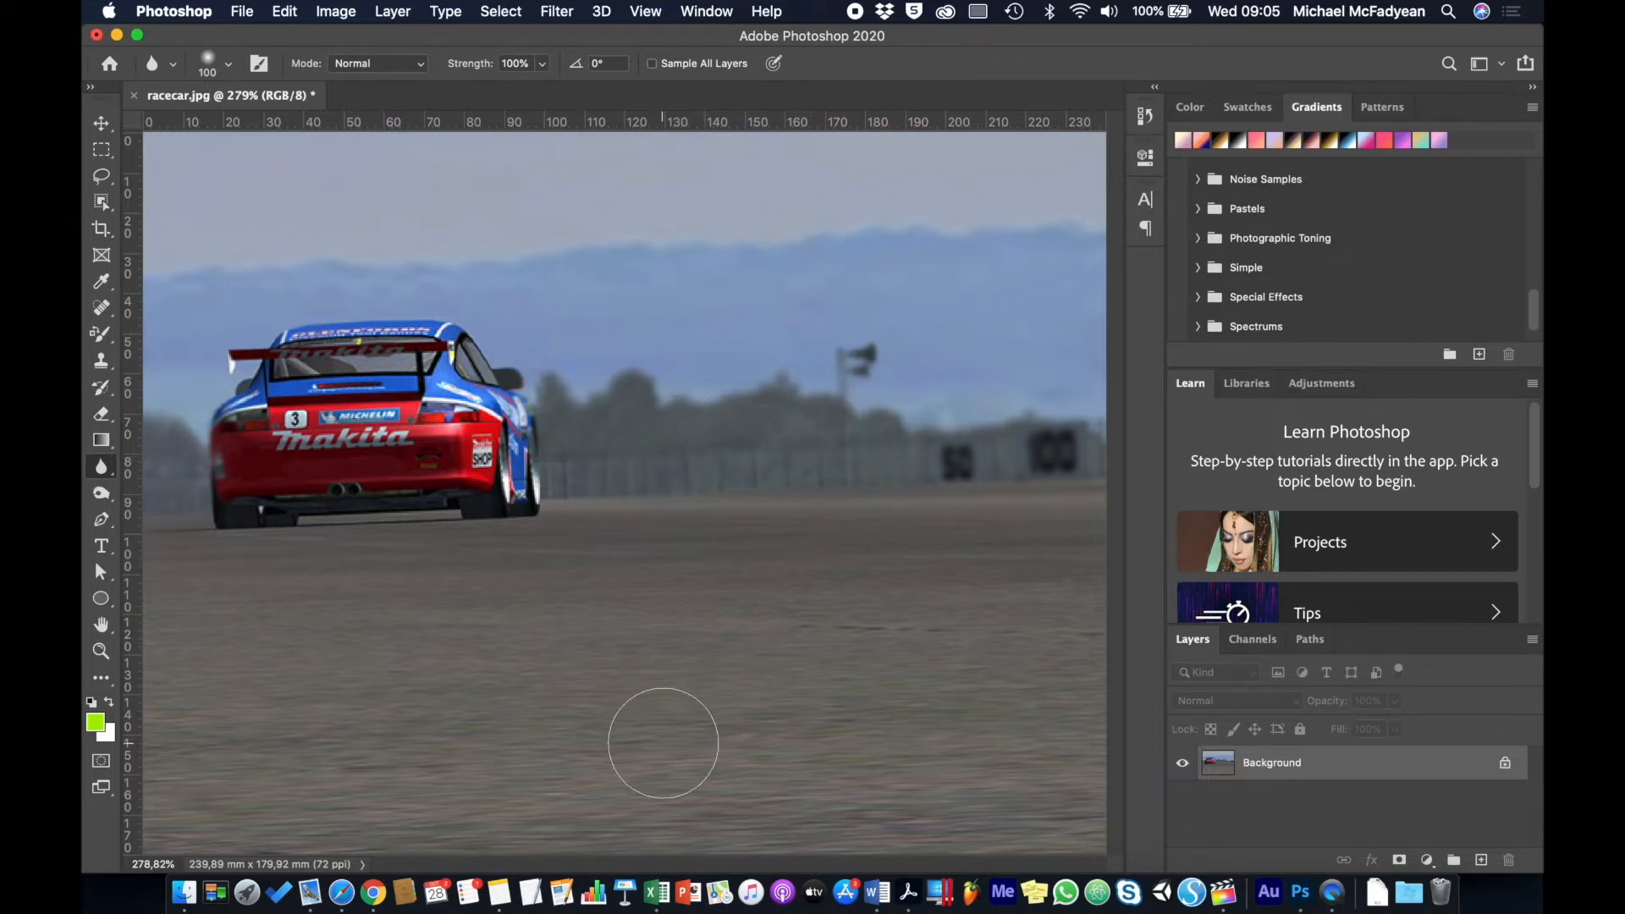
Enlarge the blur brush to 175 and blur the track surface in the foreground
key("bracketright")
key("bracketright")
key("bracketright")
mouse_move(662, 742)
left_mouse_down()
mouse_move(431, 761)
mouse_move(953, 745)
mouse_move(1026, 791)
mouse_move(547, 750)
mouse_move(270, 775)
mouse_move(207, 800)
mouse_move(247, 805)
mouse_move(993, 791)
mouse_move(923, 731)
mouse_move(196, 726)
mouse_move(565, 685)
mouse_move(1084, 699)
mouse_move(369, 683)
mouse_move(192, 711)
mouse_move(384, 759)
mouse_move(412, 784)
mouse_move(849, 637)
mouse_move(1138, 713)
mouse_move(230, 700)
mouse_move(254, 754)
mouse_move(496, 754)
mouse_move(1033, 660)
mouse_move(1193, 688)
mouse_move(716, 697)
mouse_move(317, 738)
mouse_move(213, 788)
mouse_move(846, 703)
left_mouse_up()
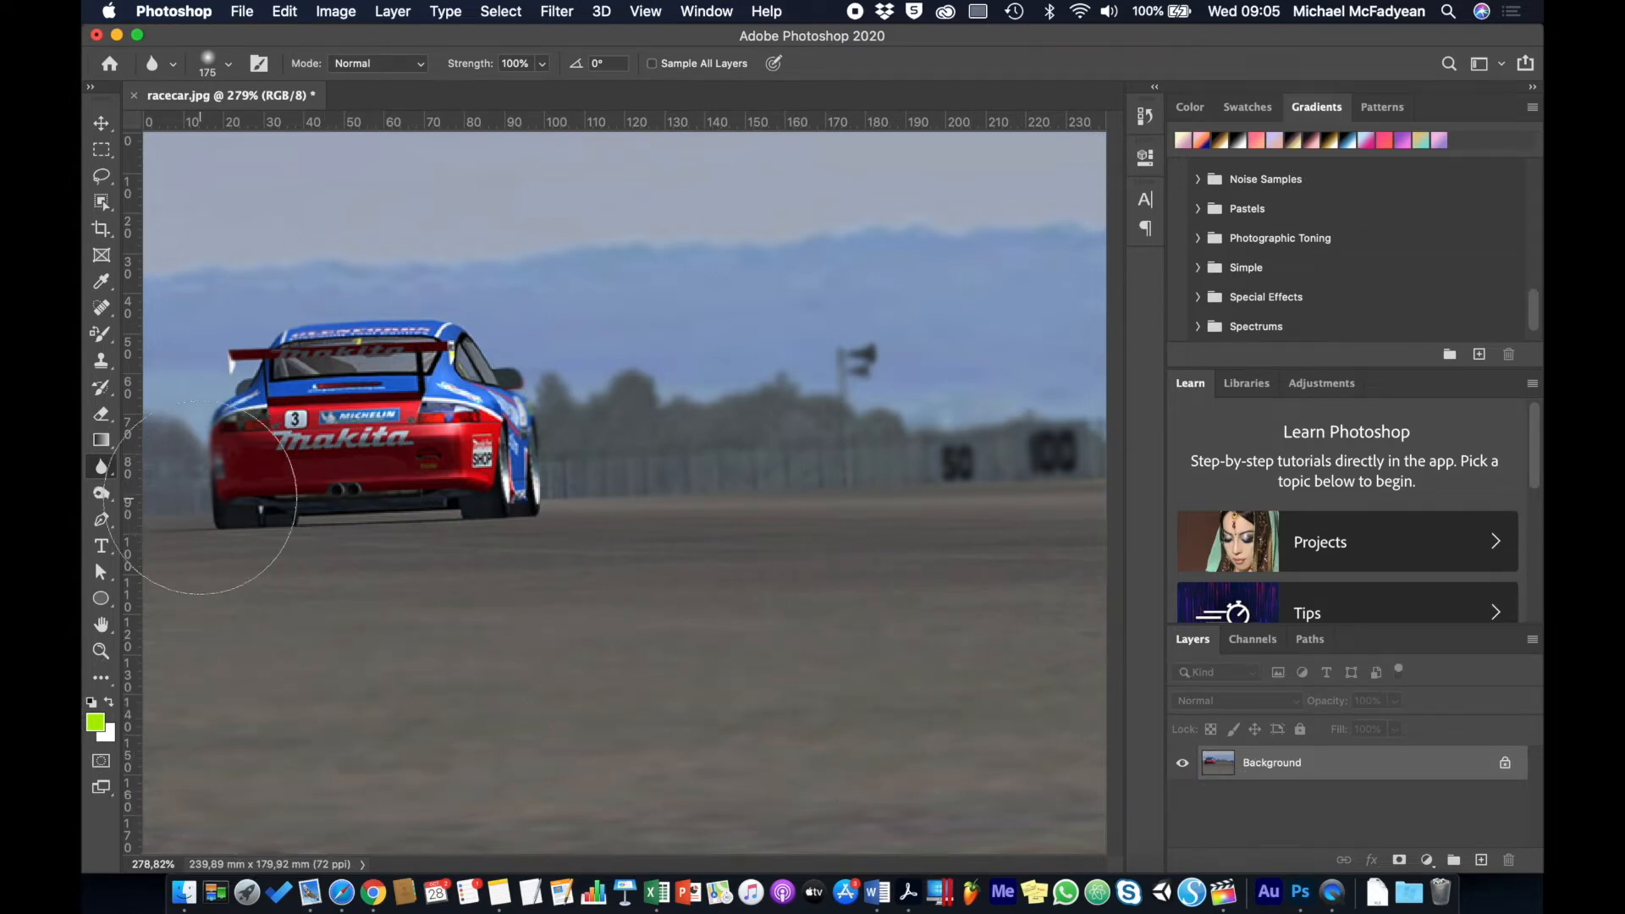
Sharpen the rear of the race car with the Sharpen tool, using a size 70 brush at 50% strength
right_click(116, 471)
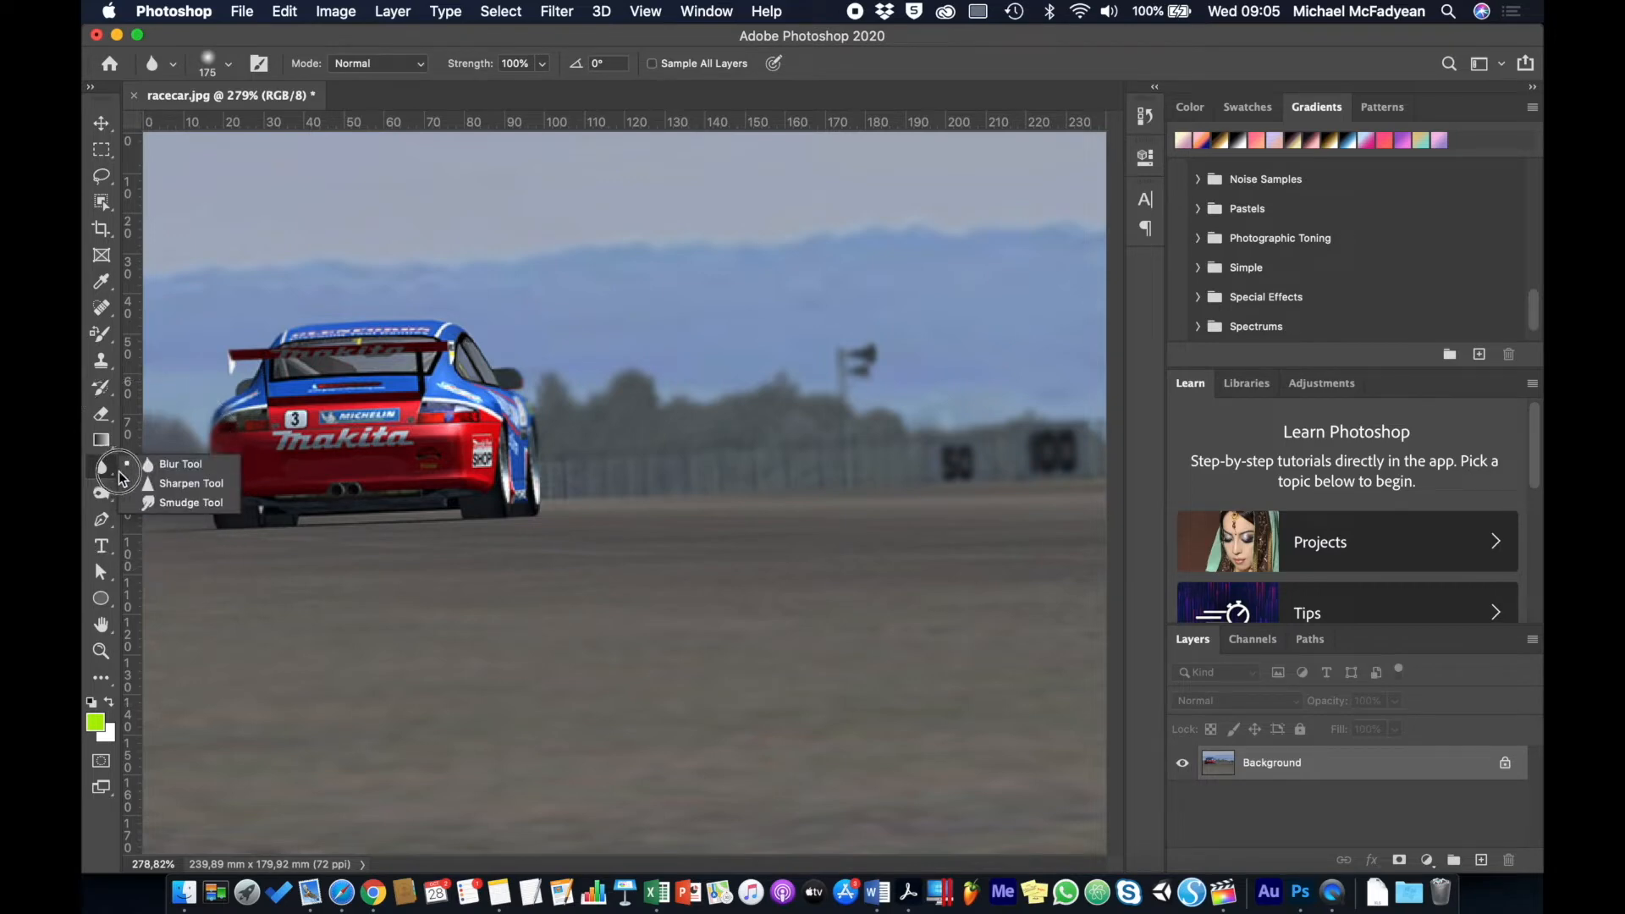
left_click(157, 481)
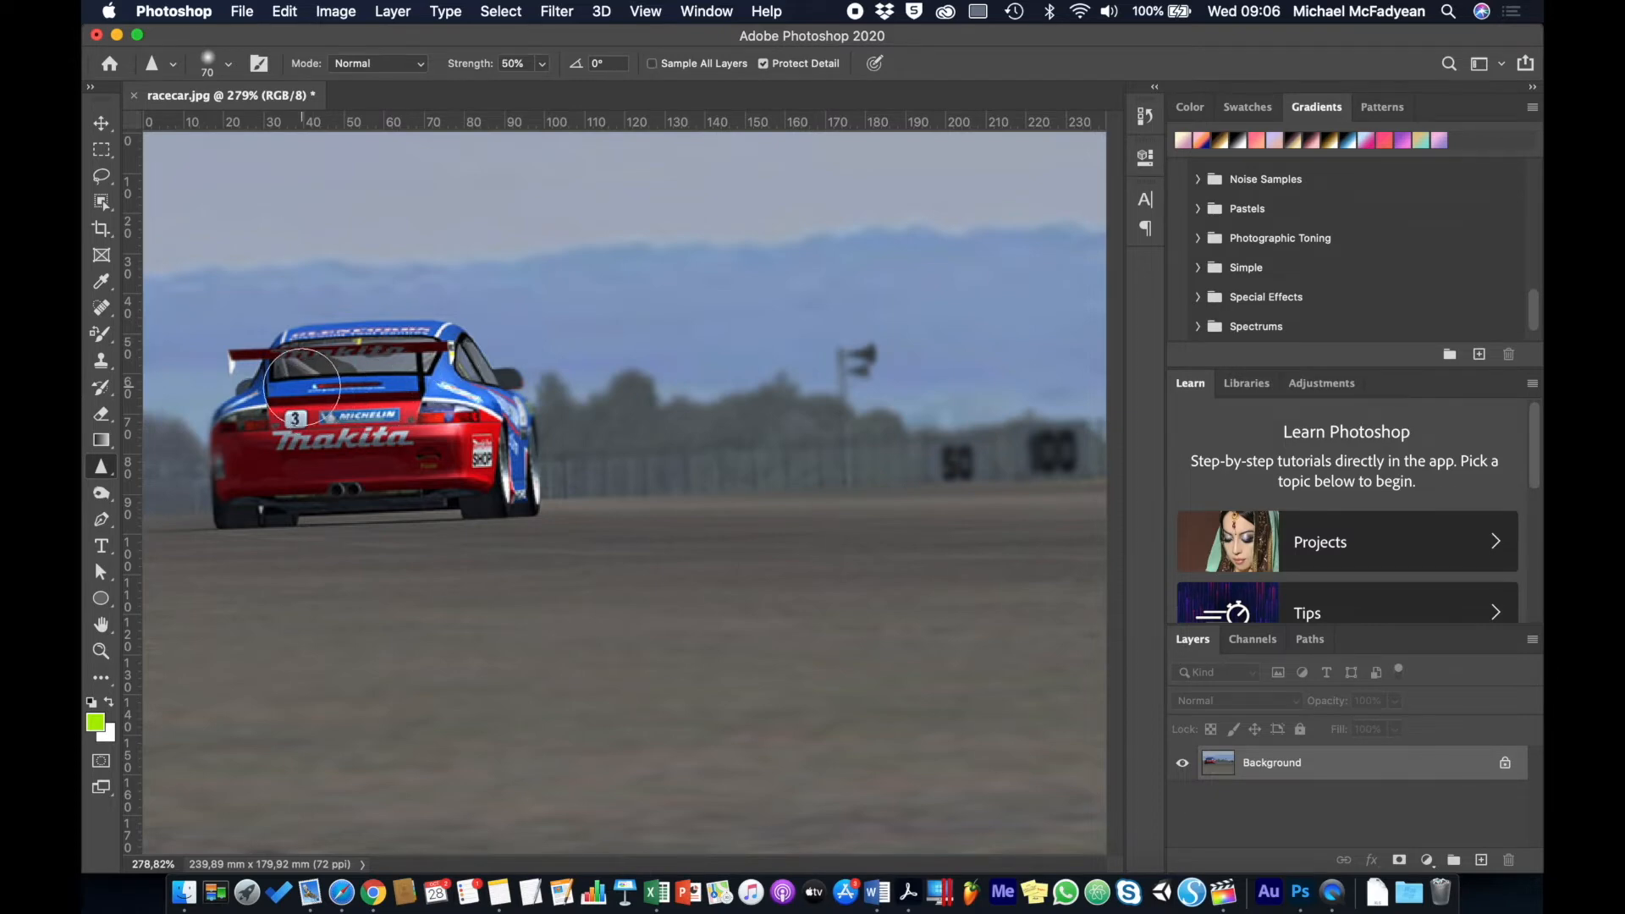
key("super+equal")
key("super+equal")
key("super+equal")
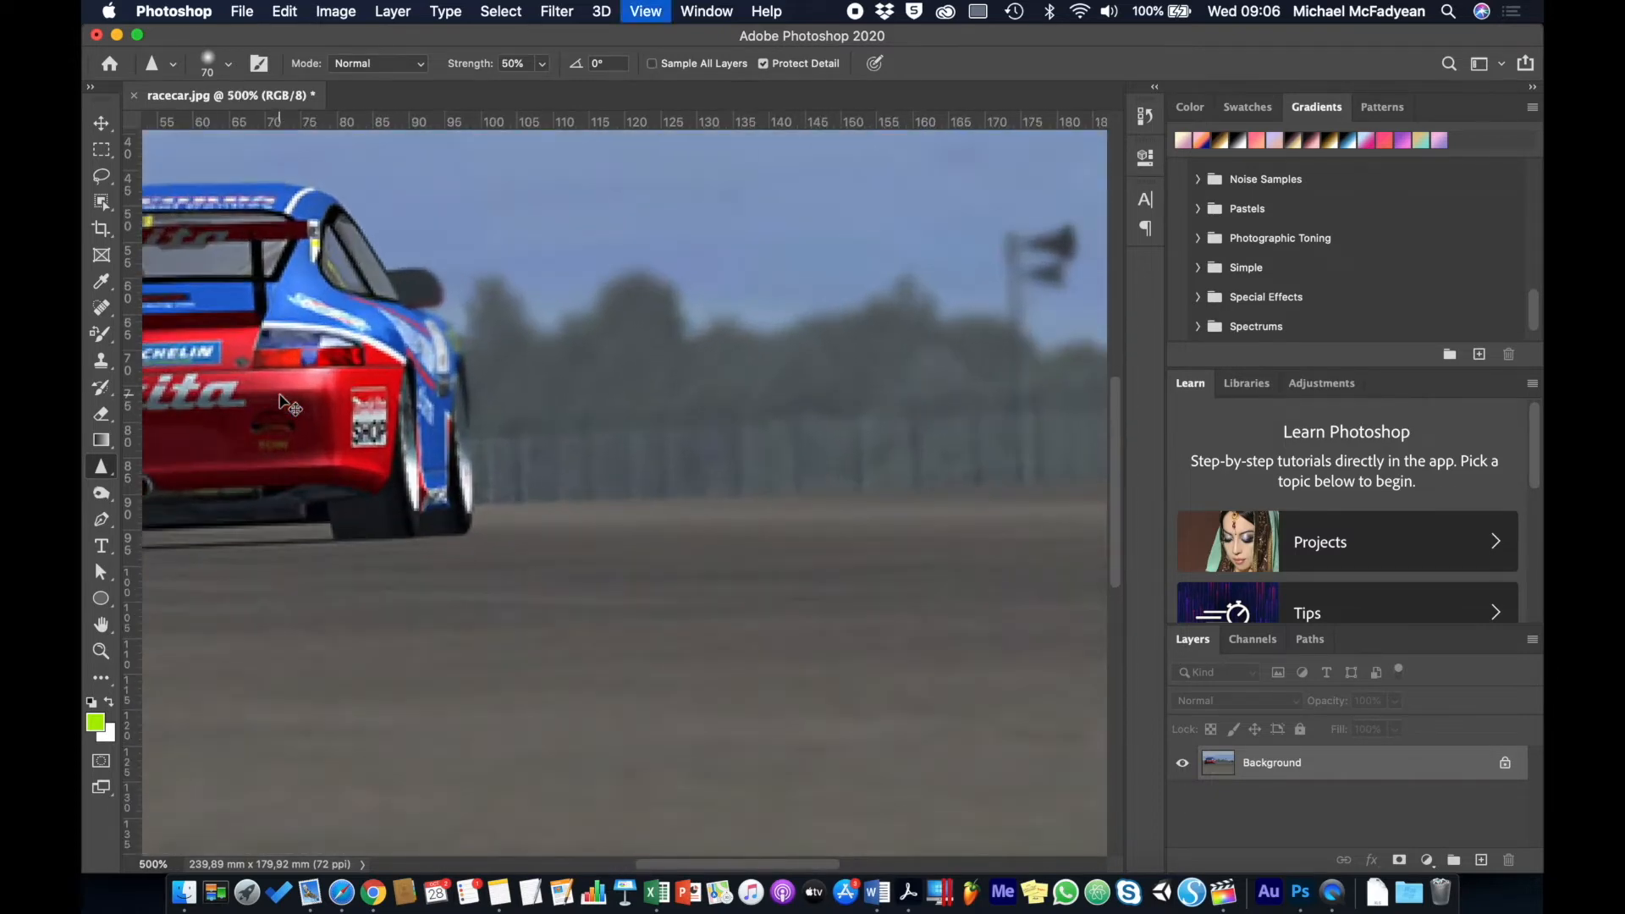
left_click_drag(385, 390, 776, 552)
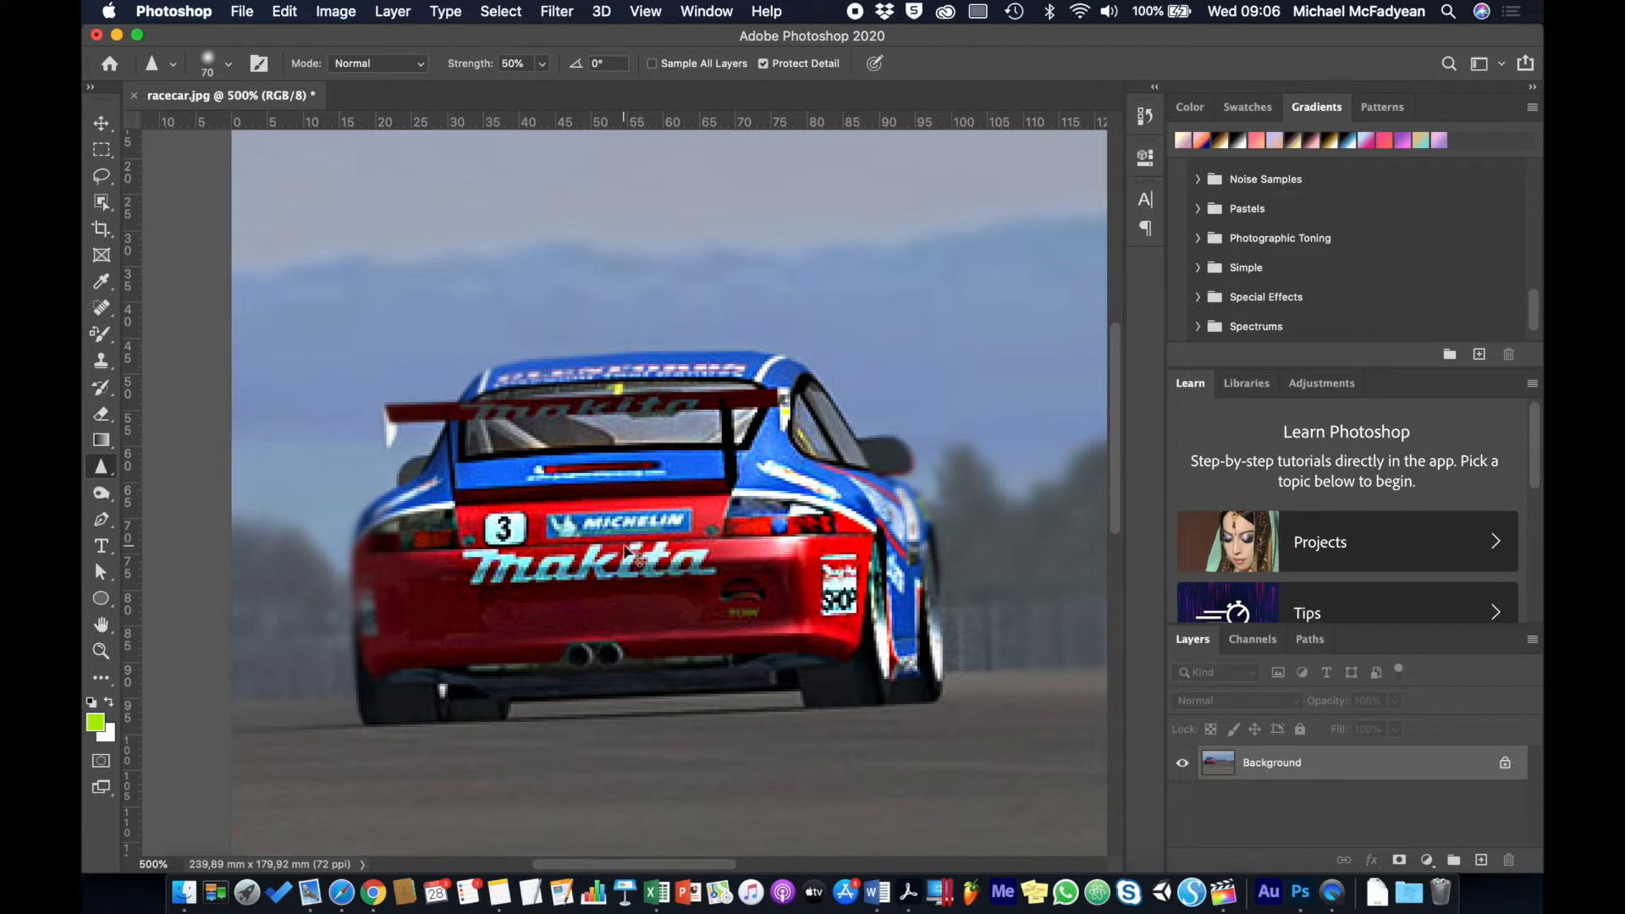
scroll(628, 552, "down", 1)
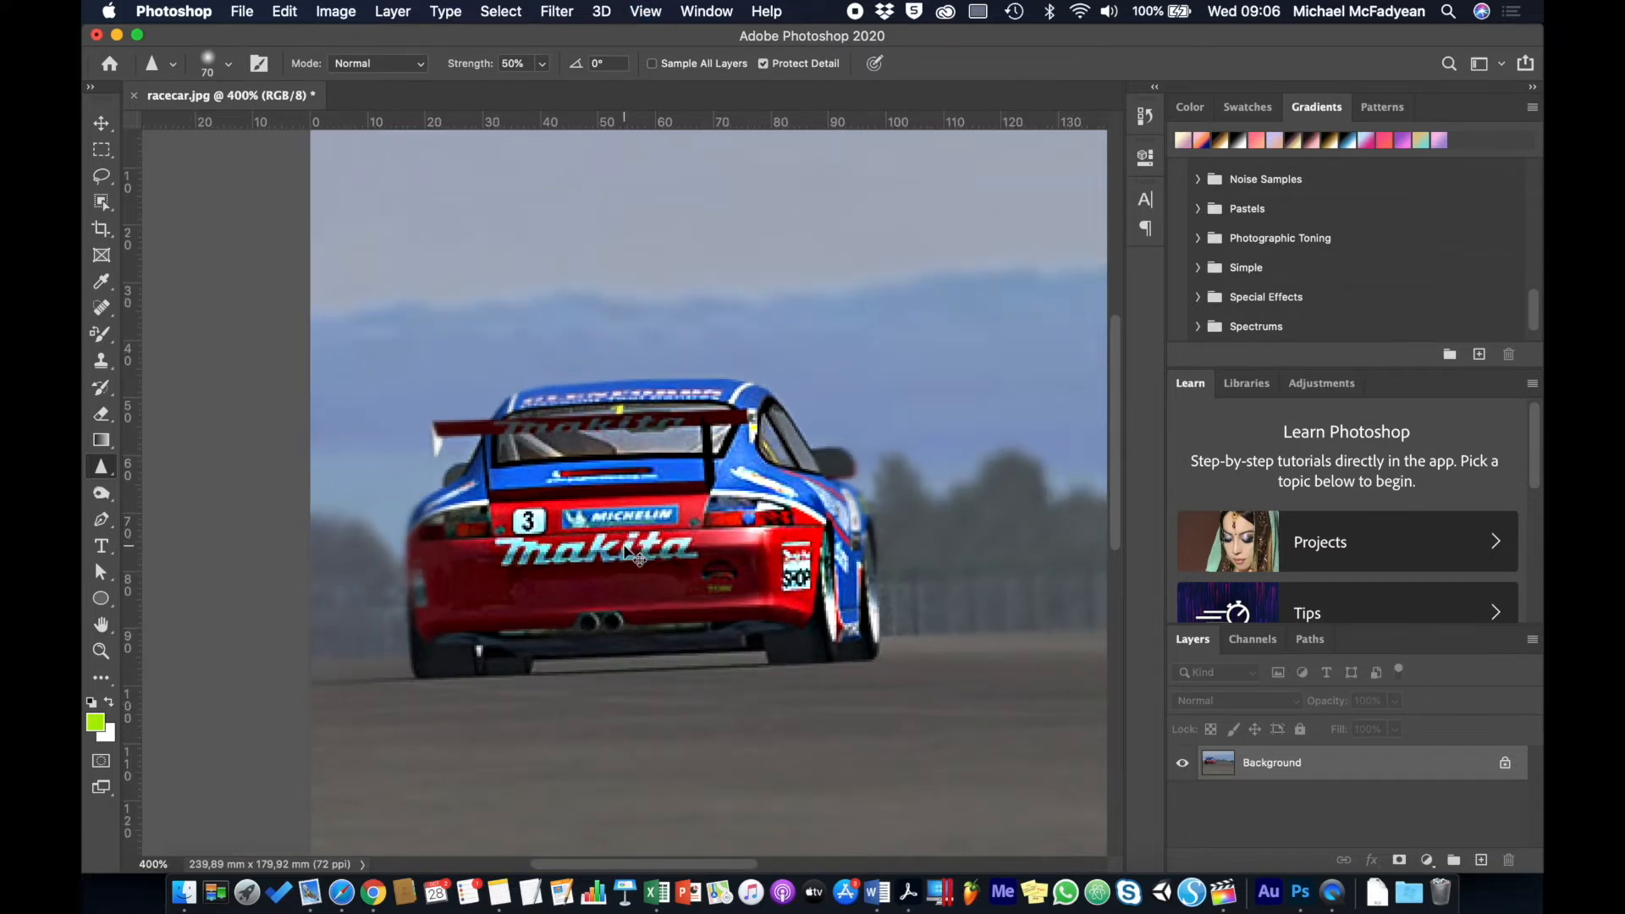
scroll(628, 551, "down", 2)
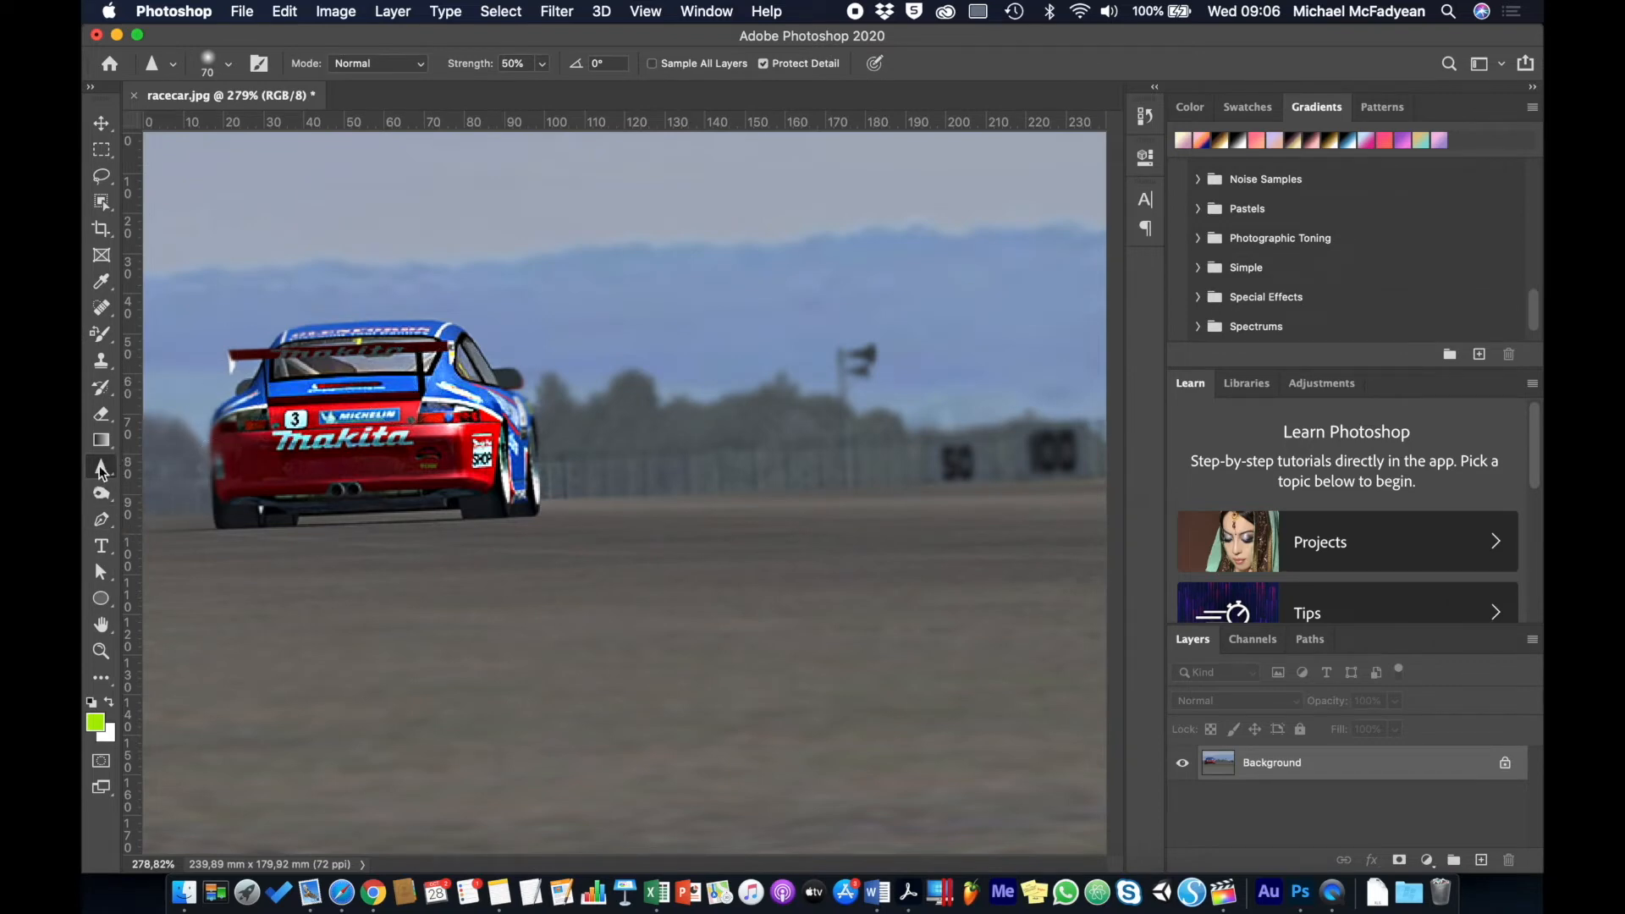
Switch to the Smudge tool and reset it to its default settings
left_click_drag(99, 466, 166, 503)
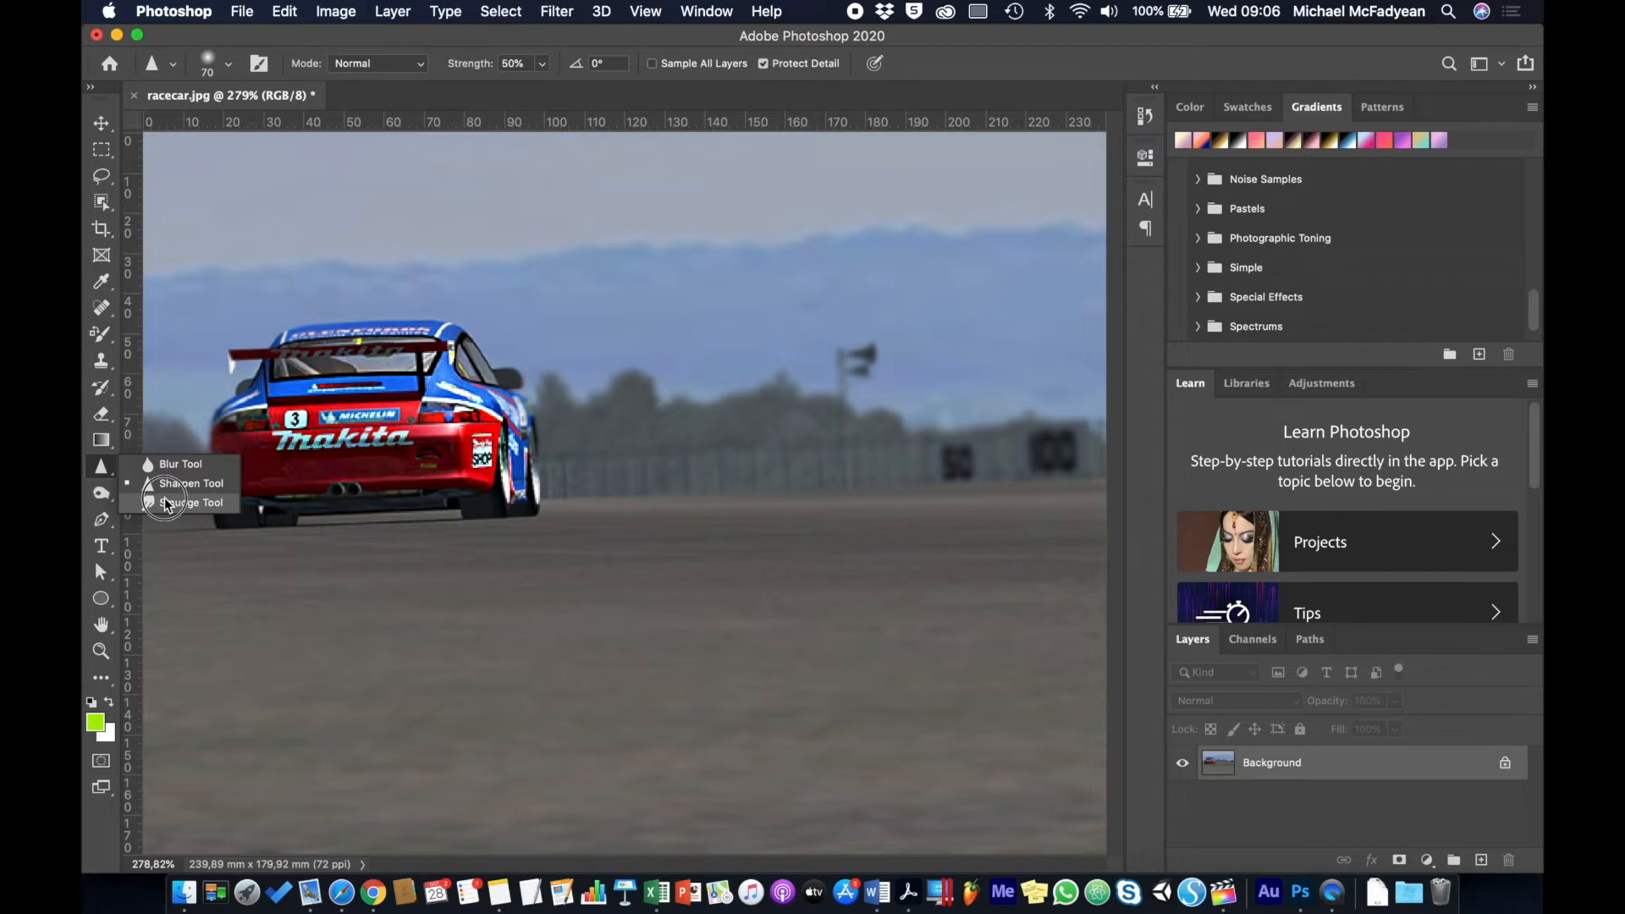
left_click_drag(166, 503, 167, 503)
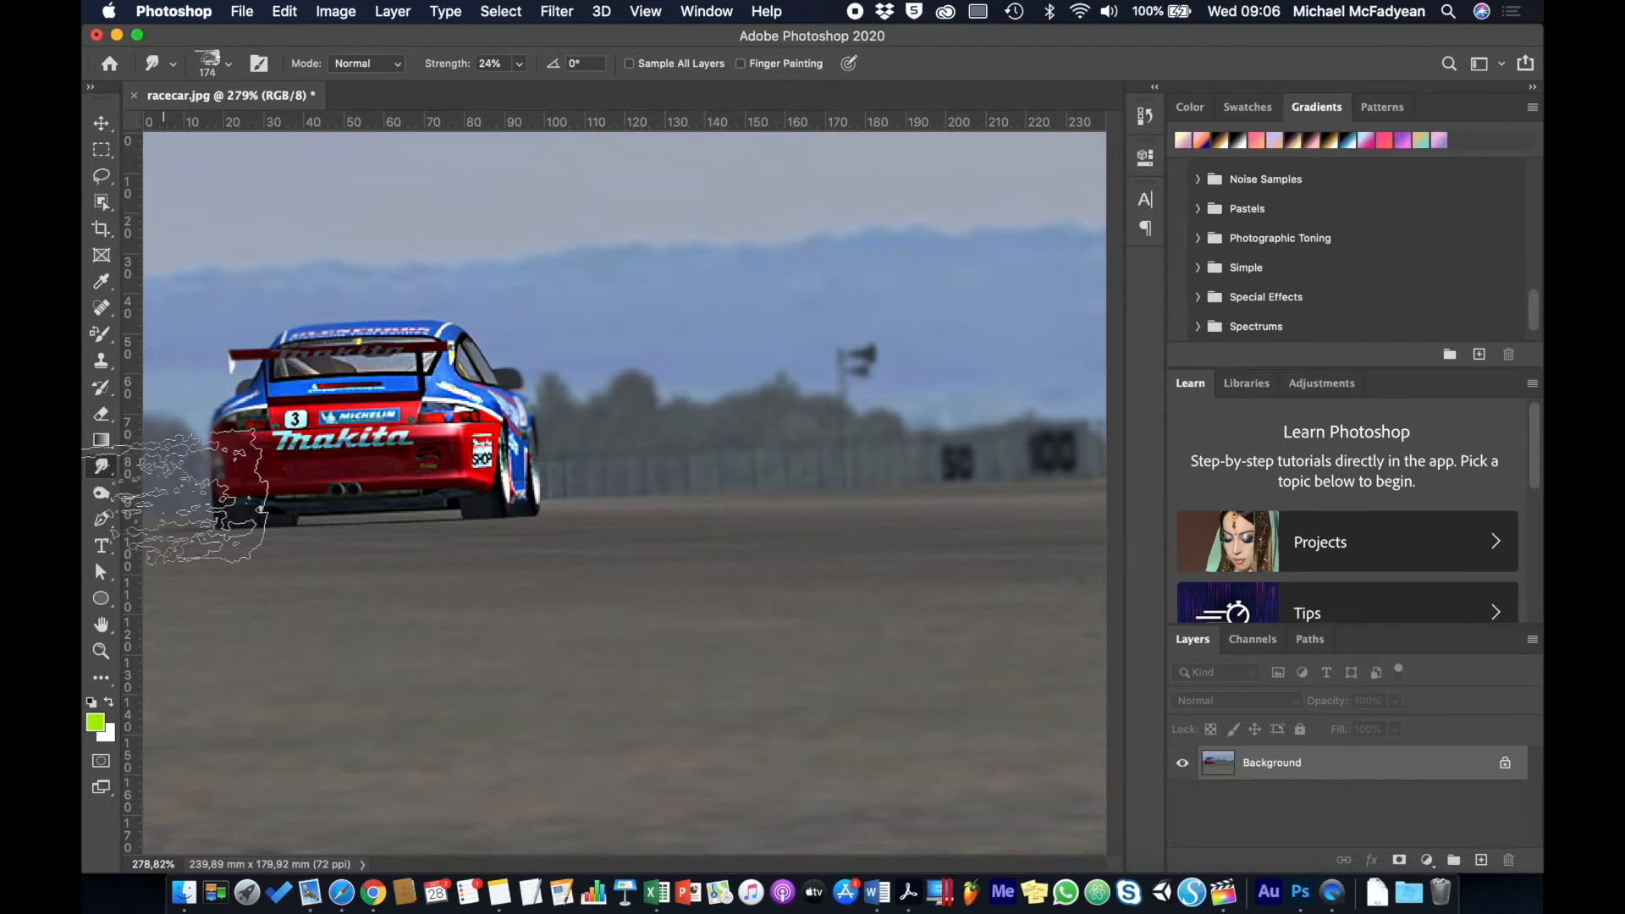
right_click(155, 73)
left_click(174, 74)
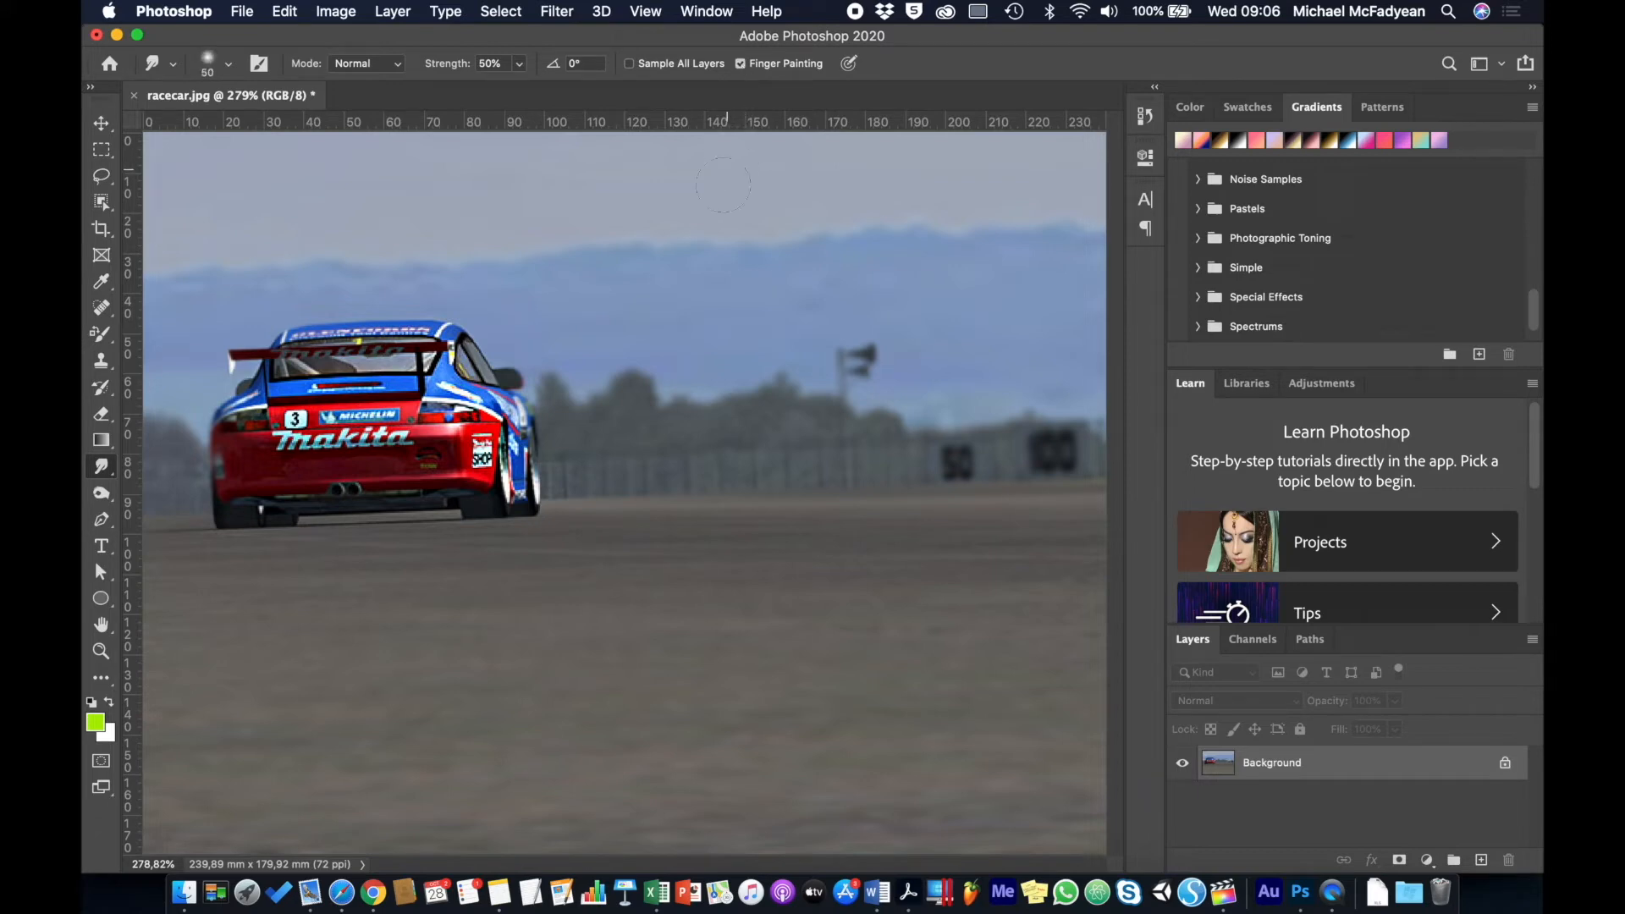
Try a finger-painting smudge stroke from the sky down to the track, undo it, and turn Finger Painting off
mouse_move(721, 202)
left_mouse_down()
mouse_move(395, 512)
mouse_move(627, 501)
mouse_move(781, 546)
mouse_move(810, 591)
left_mouse_up()
key("super+z")
left_click(396, 66)
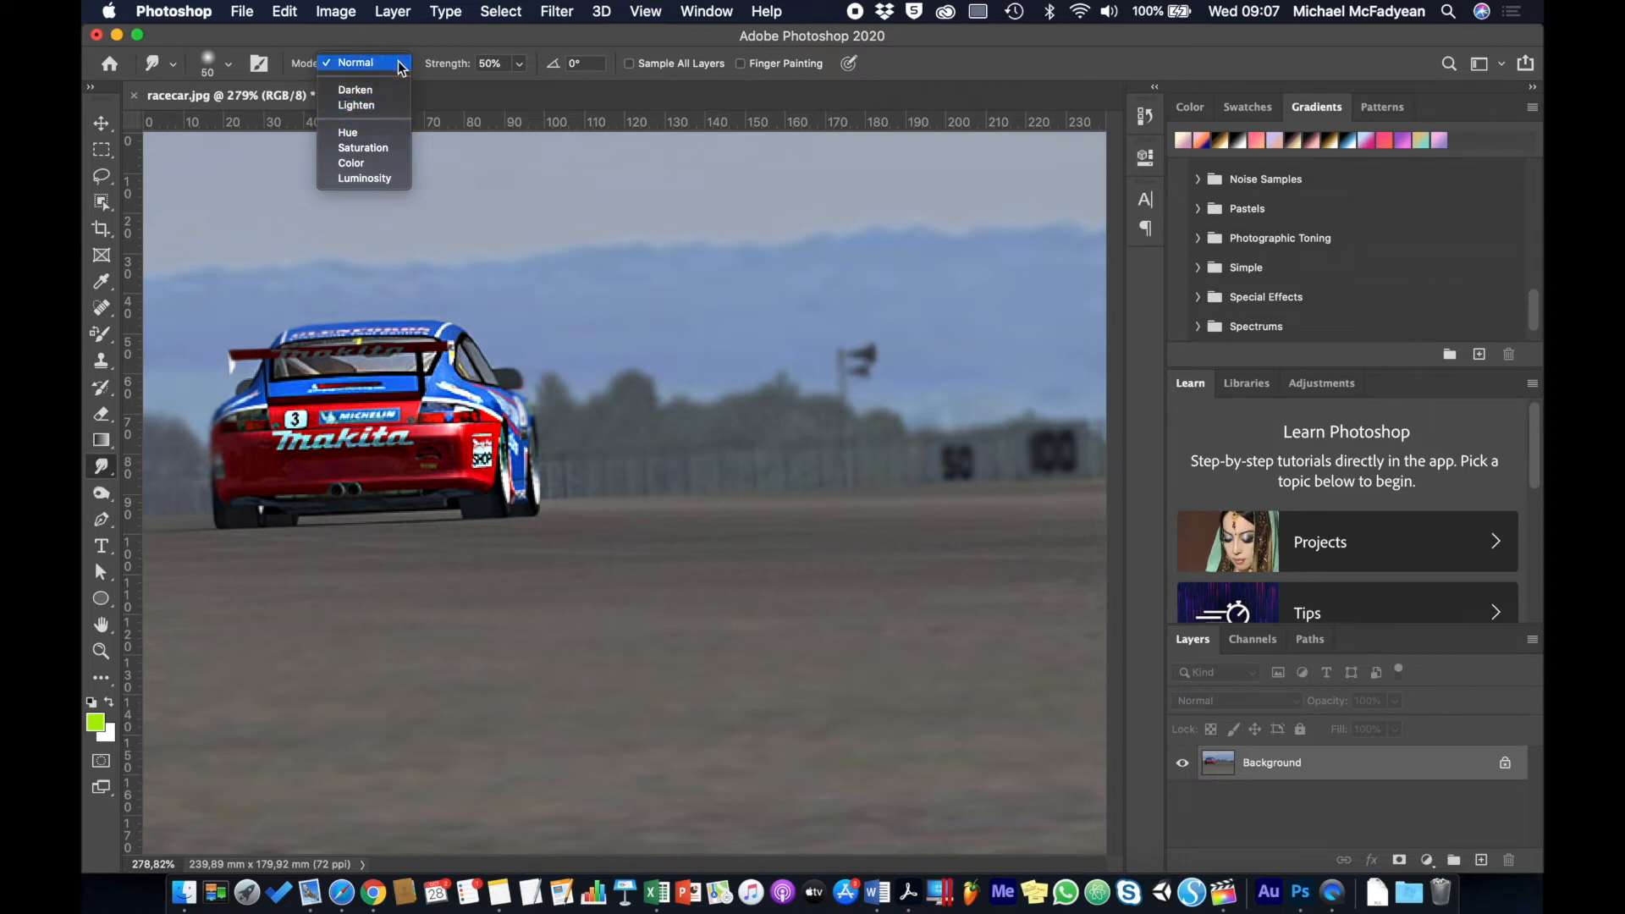
left_click(402, 65)
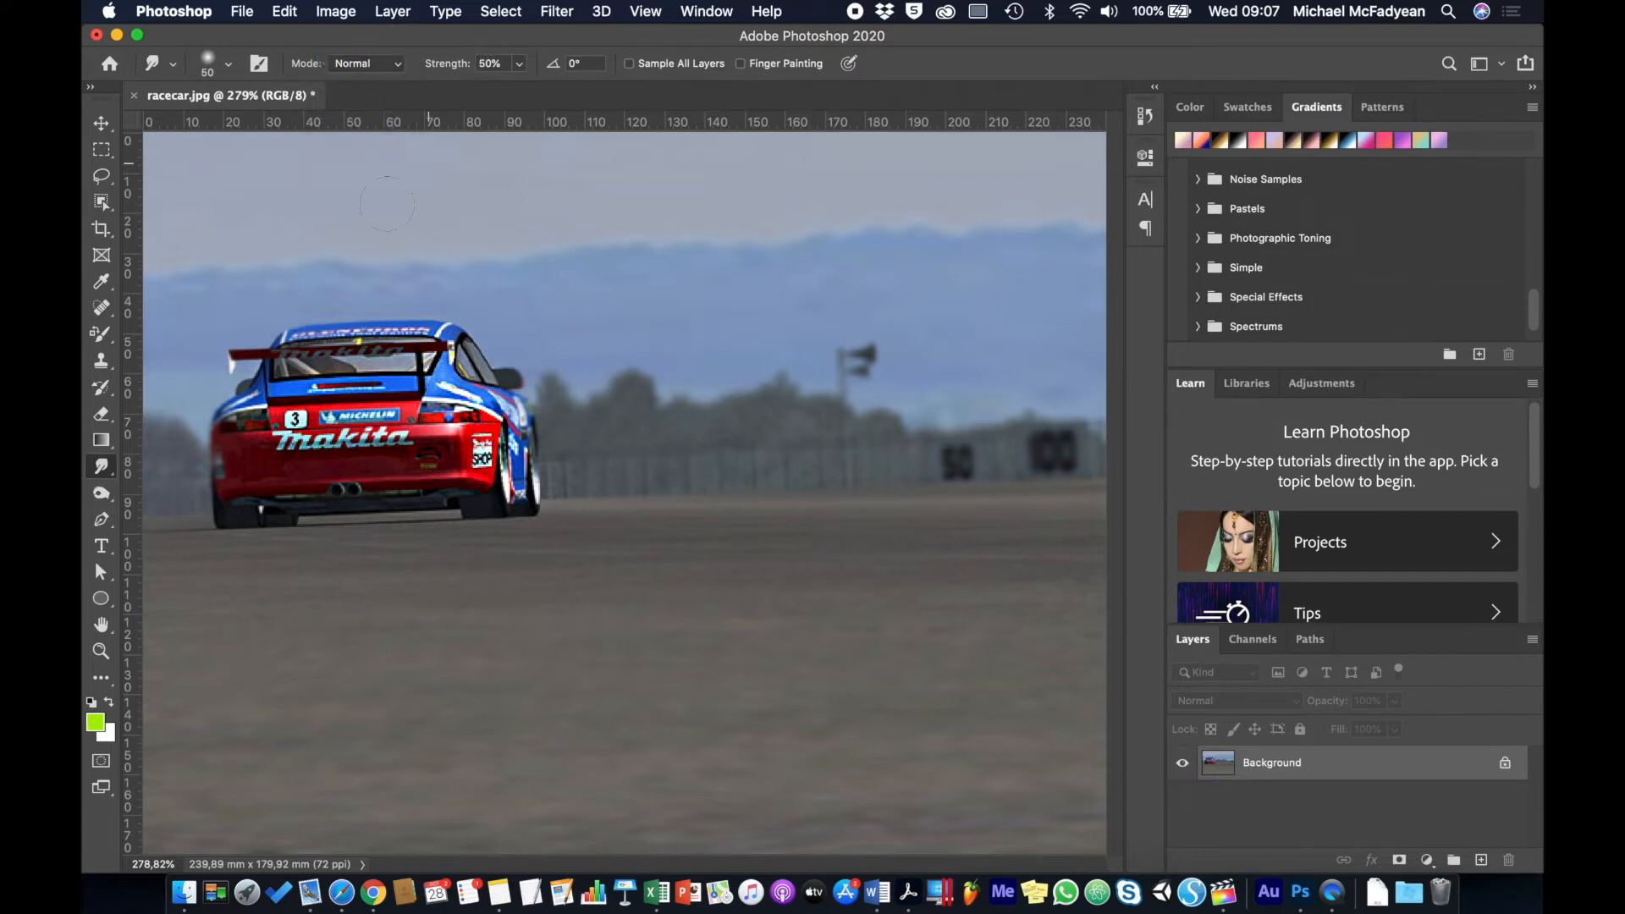
Smudge the car's left edge outward as motion blur, using a size 80 brush at 15% strength
key("bracketright")
key("bracketright")
key("bracketright")
left_click_drag(291, 366, 234, 374)
key("super+z")
left_click_drag(447, 66, 409, 66)
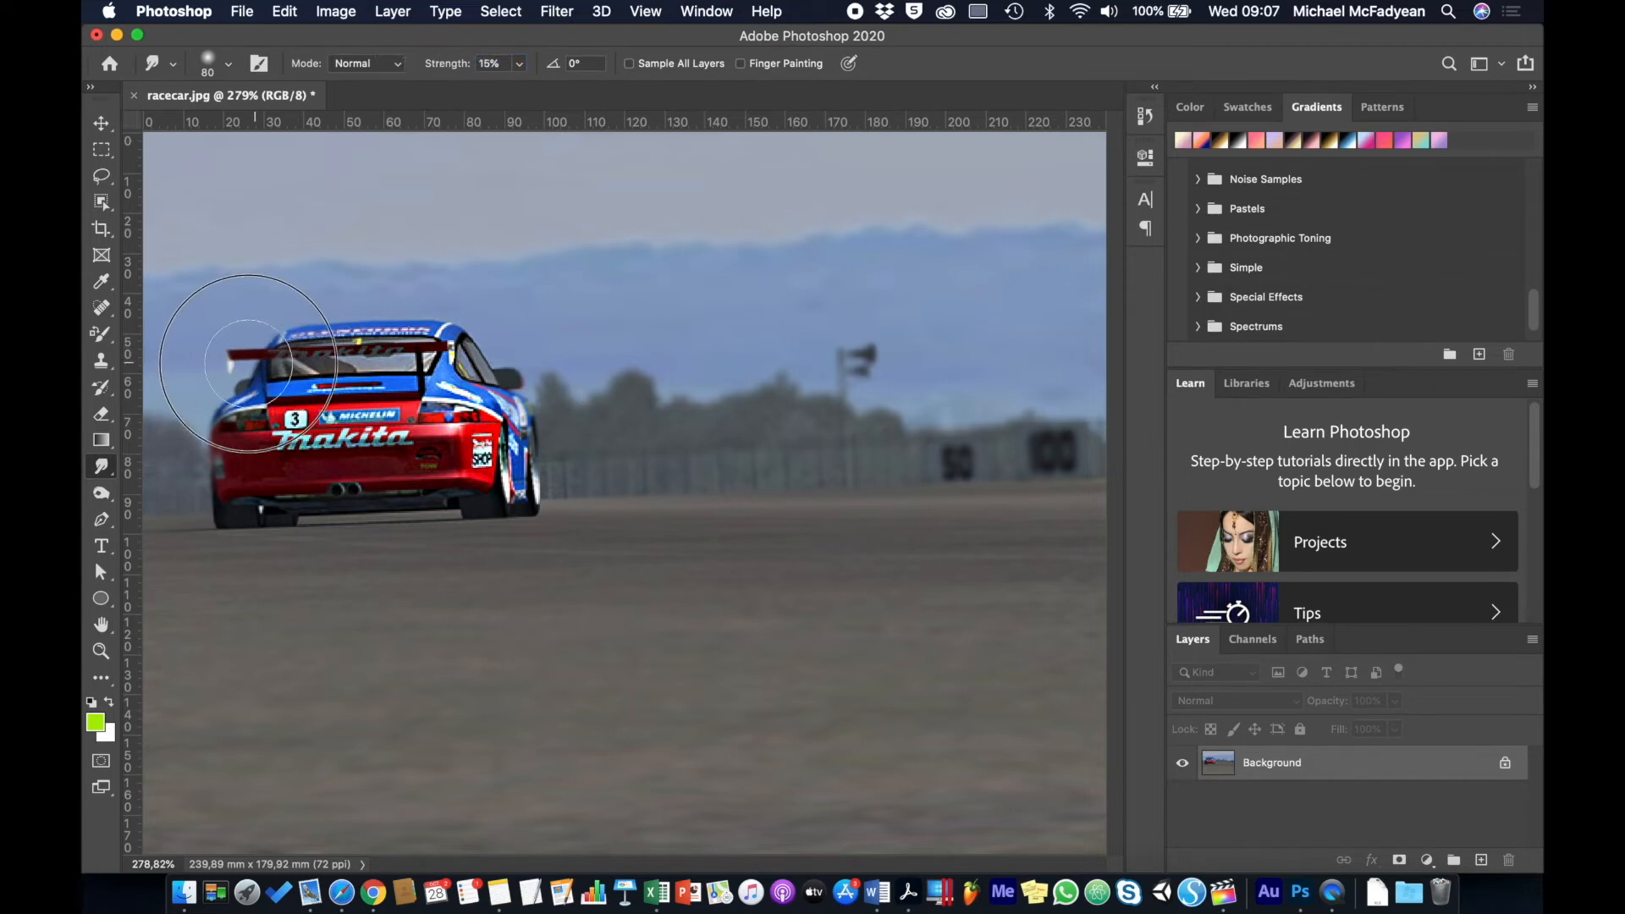
mouse_move(249, 363)
left_mouse_down()
mouse_move(248, 426)
mouse_move(201, 430)
mouse_move(227, 474)
mouse_move(264, 486)
mouse_move(218, 528)
mouse_move(223, 489)
mouse_move(228, 507)
mouse_move(207, 519)
mouse_move(181, 490)
left_mouse_up()
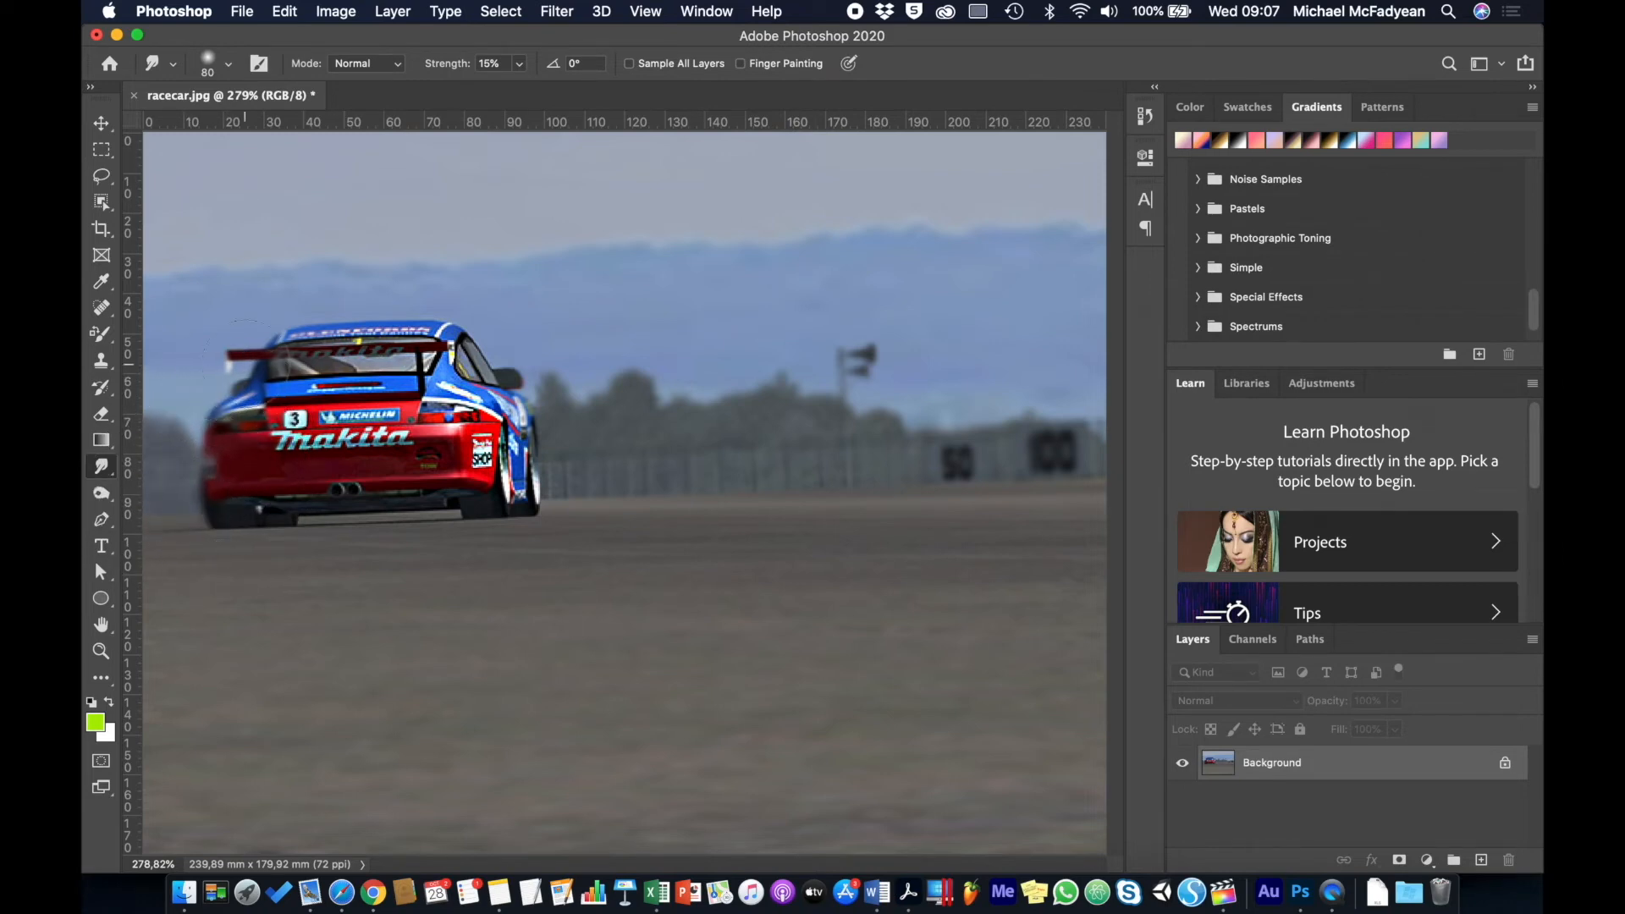
mouse_move(281, 350)
left_mouse_down()
mouse_move(257, 349)
mouse_move(228, 396)
left_mouse_up()
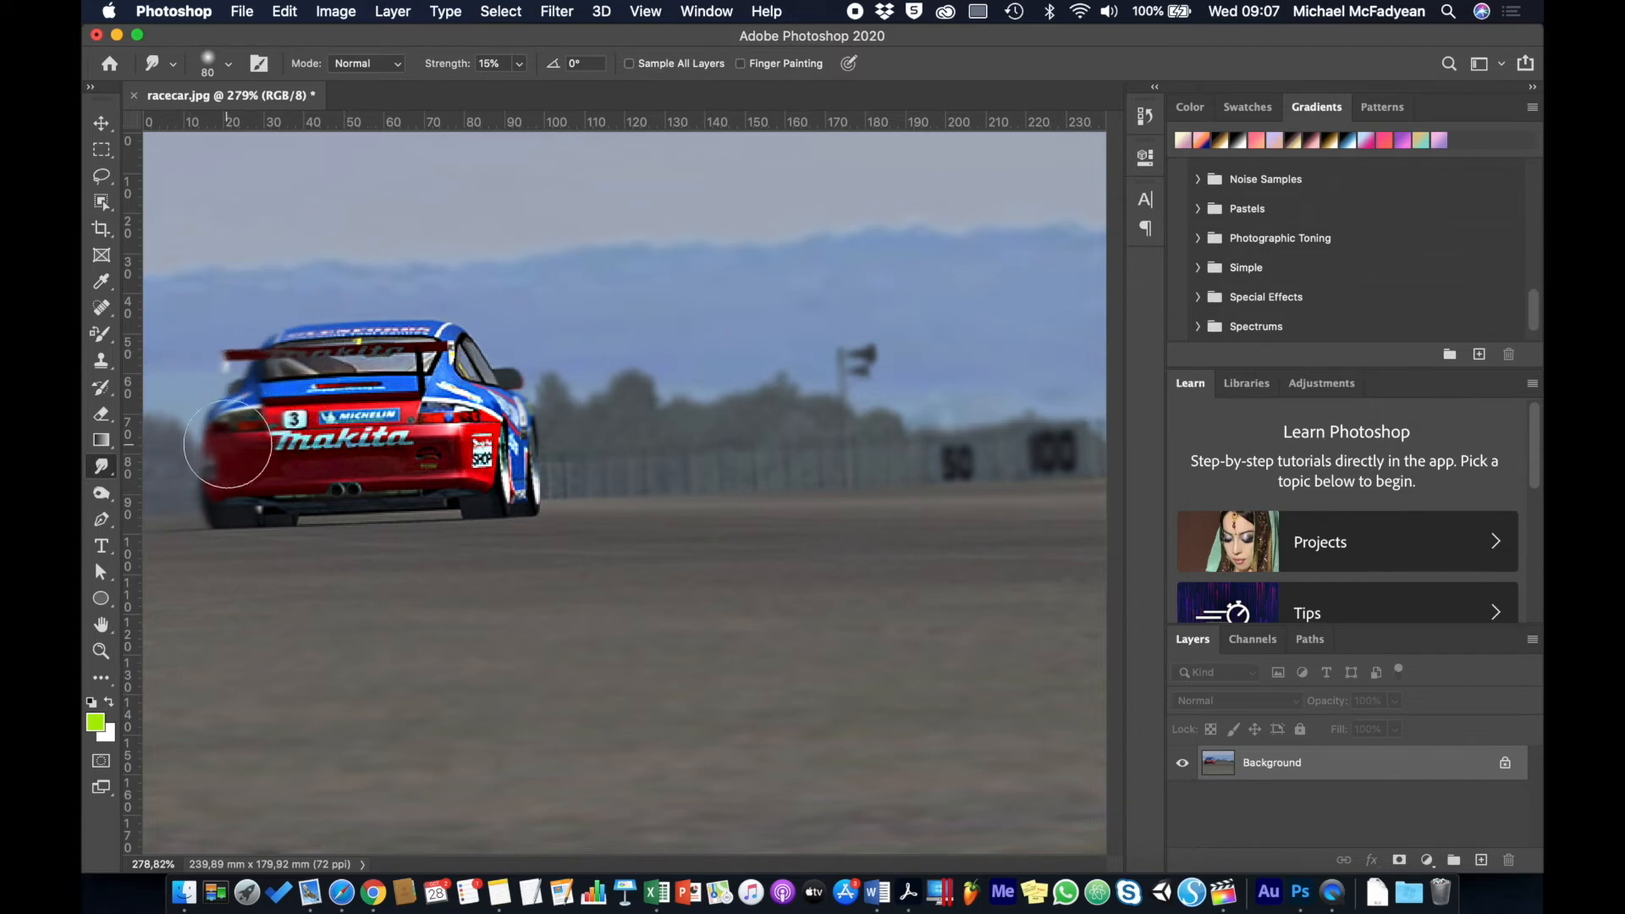
left_click_drag(203, 479, 190, 479)
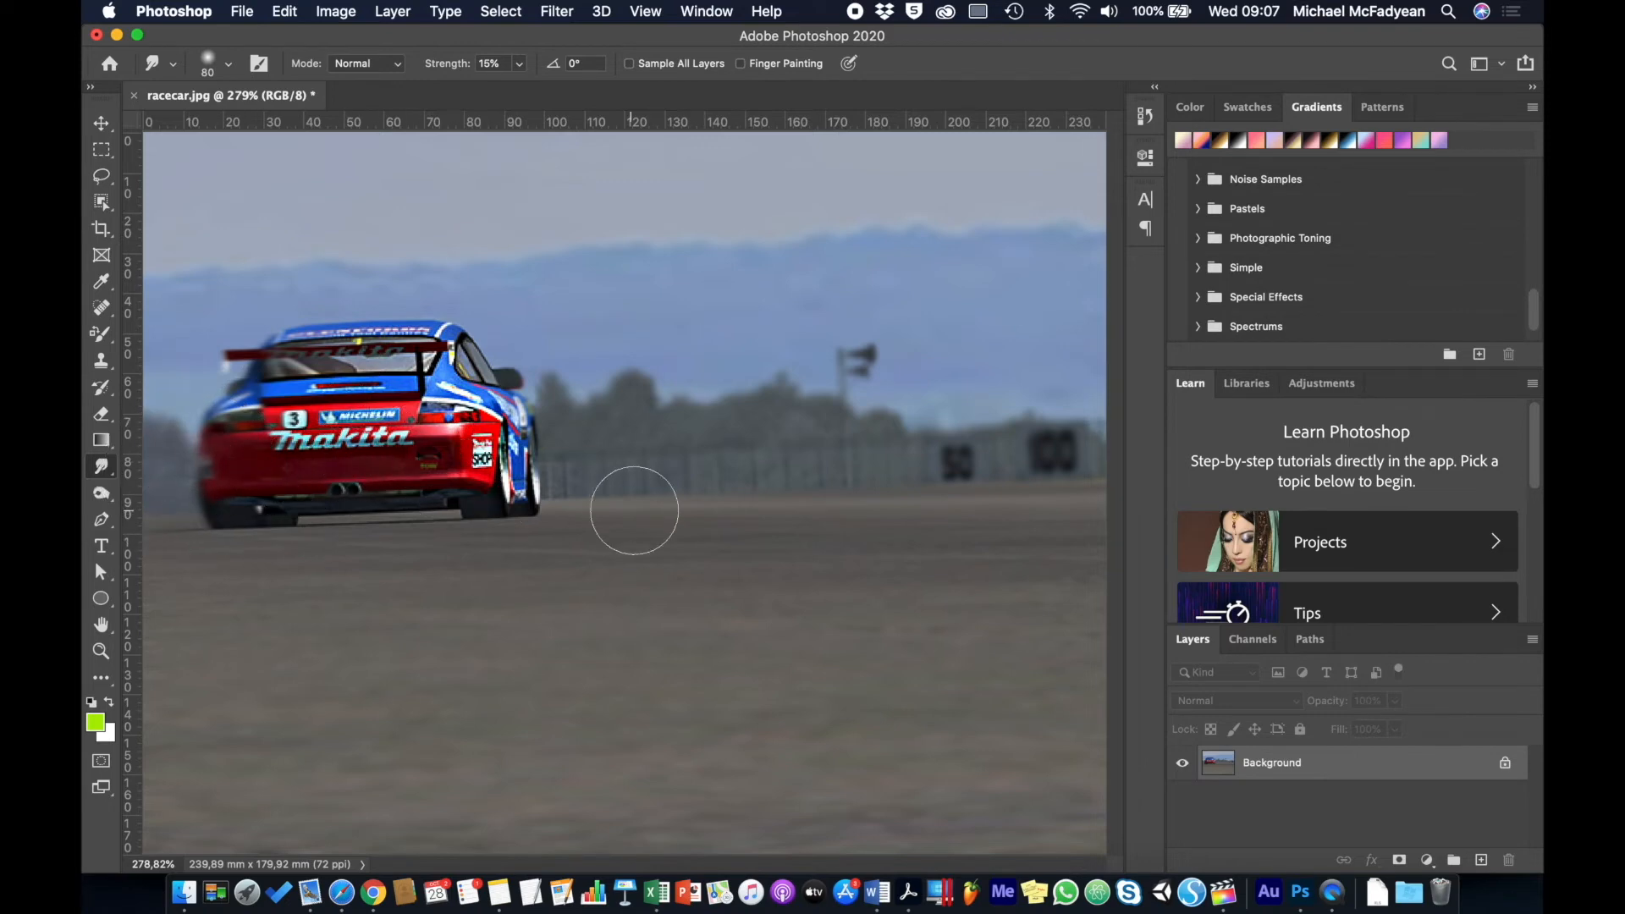
left_click(112, 129)
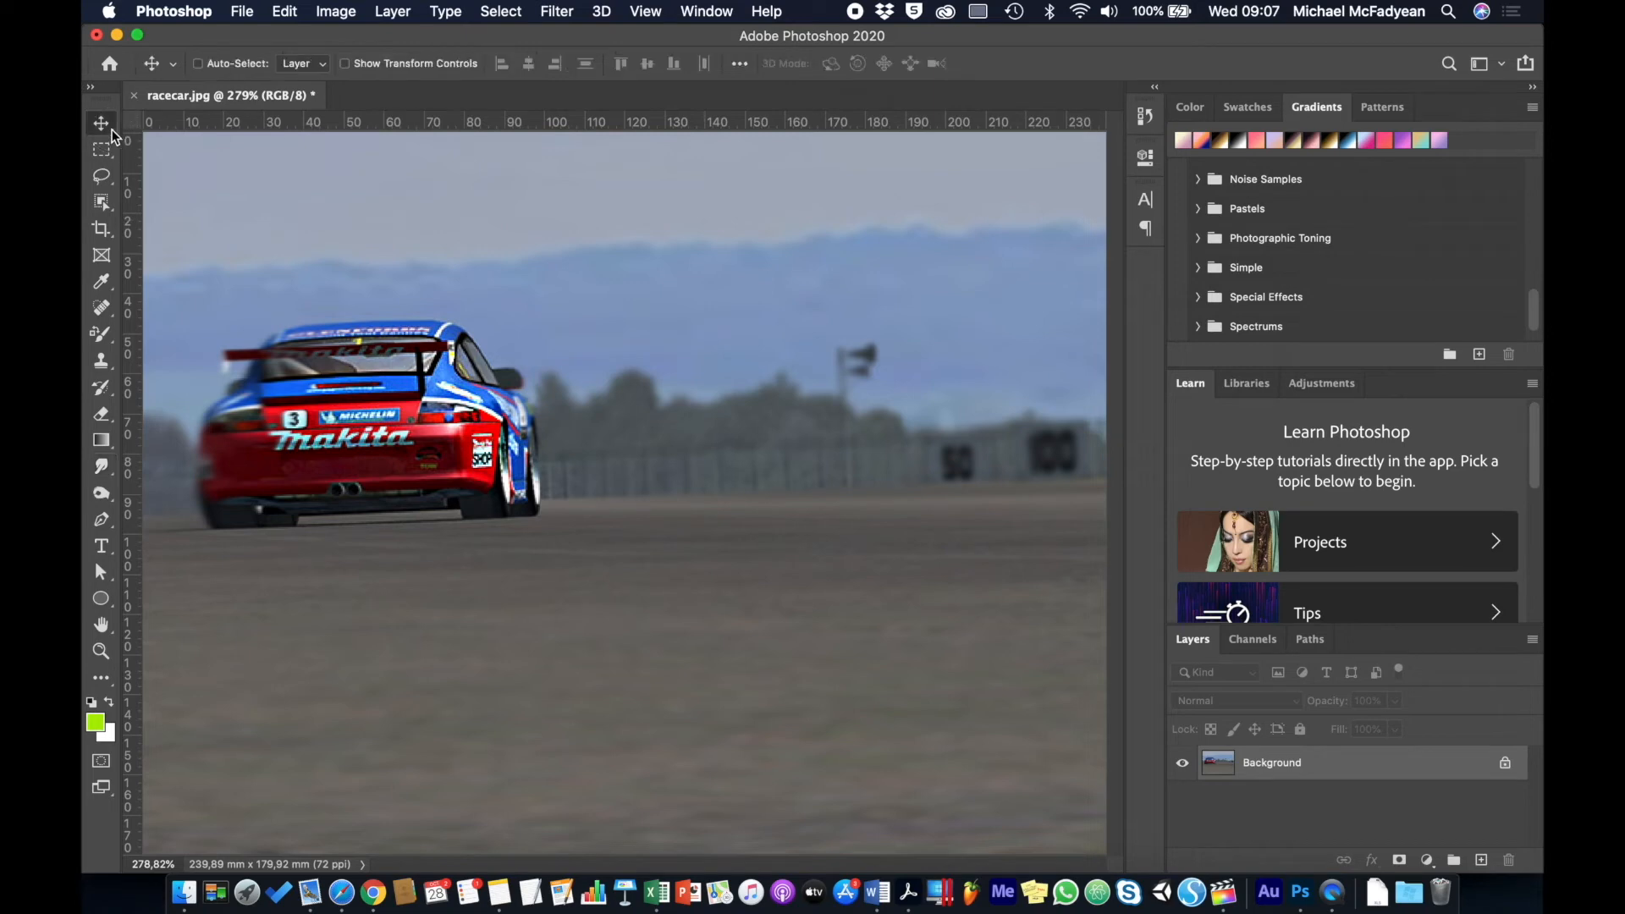
left_click(103, 471)
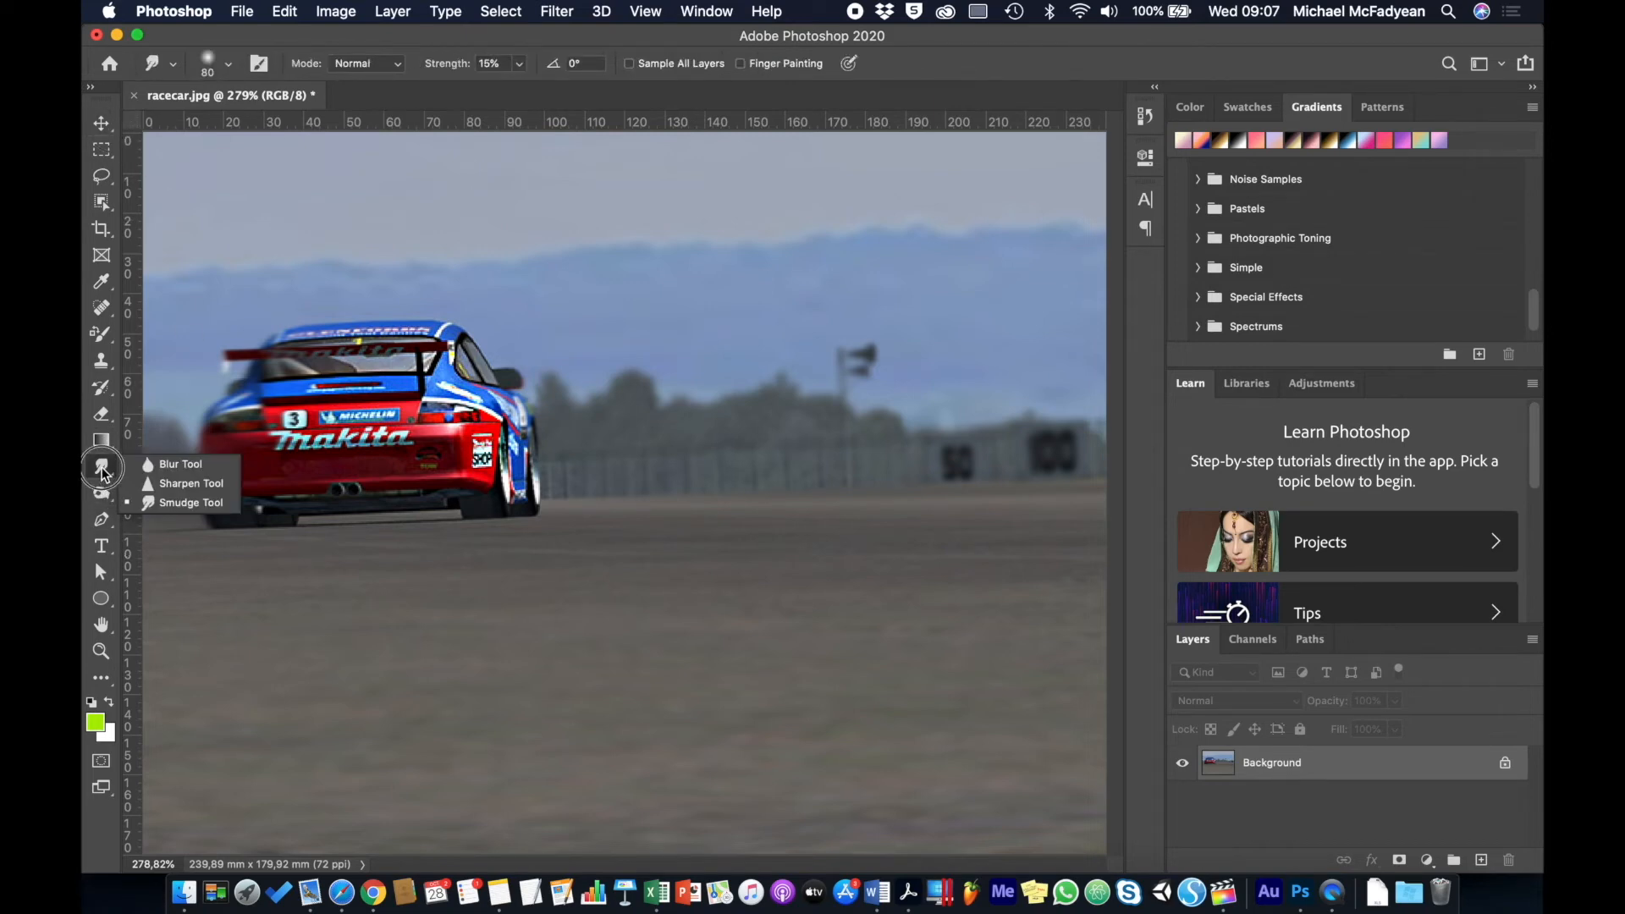
left_click(103, 124)
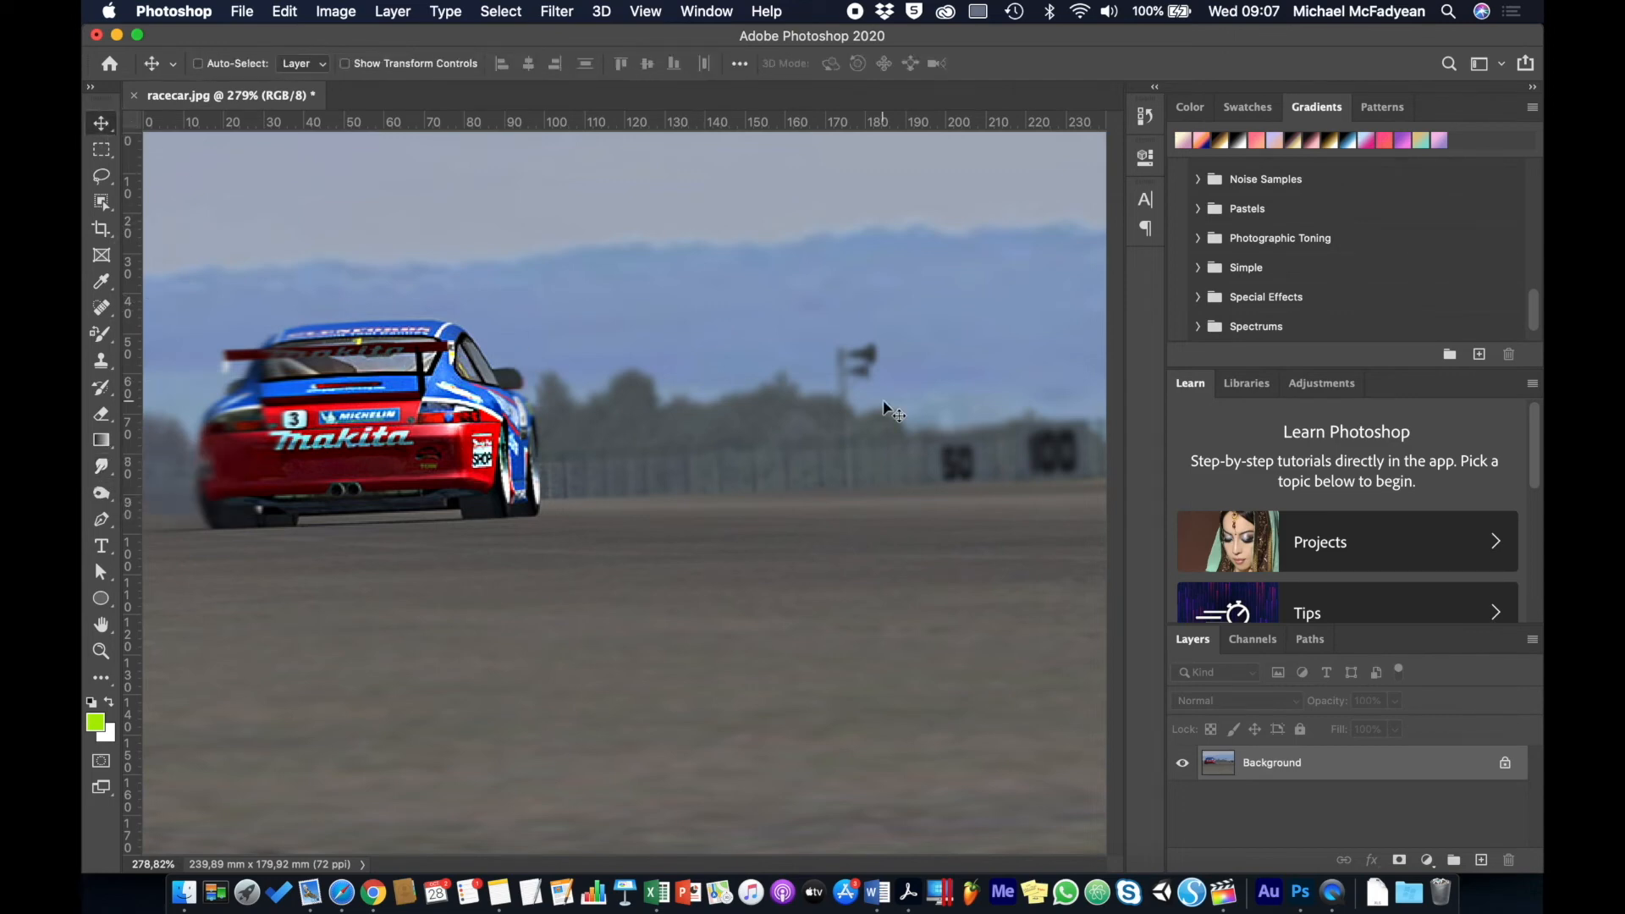
key("super+minus")
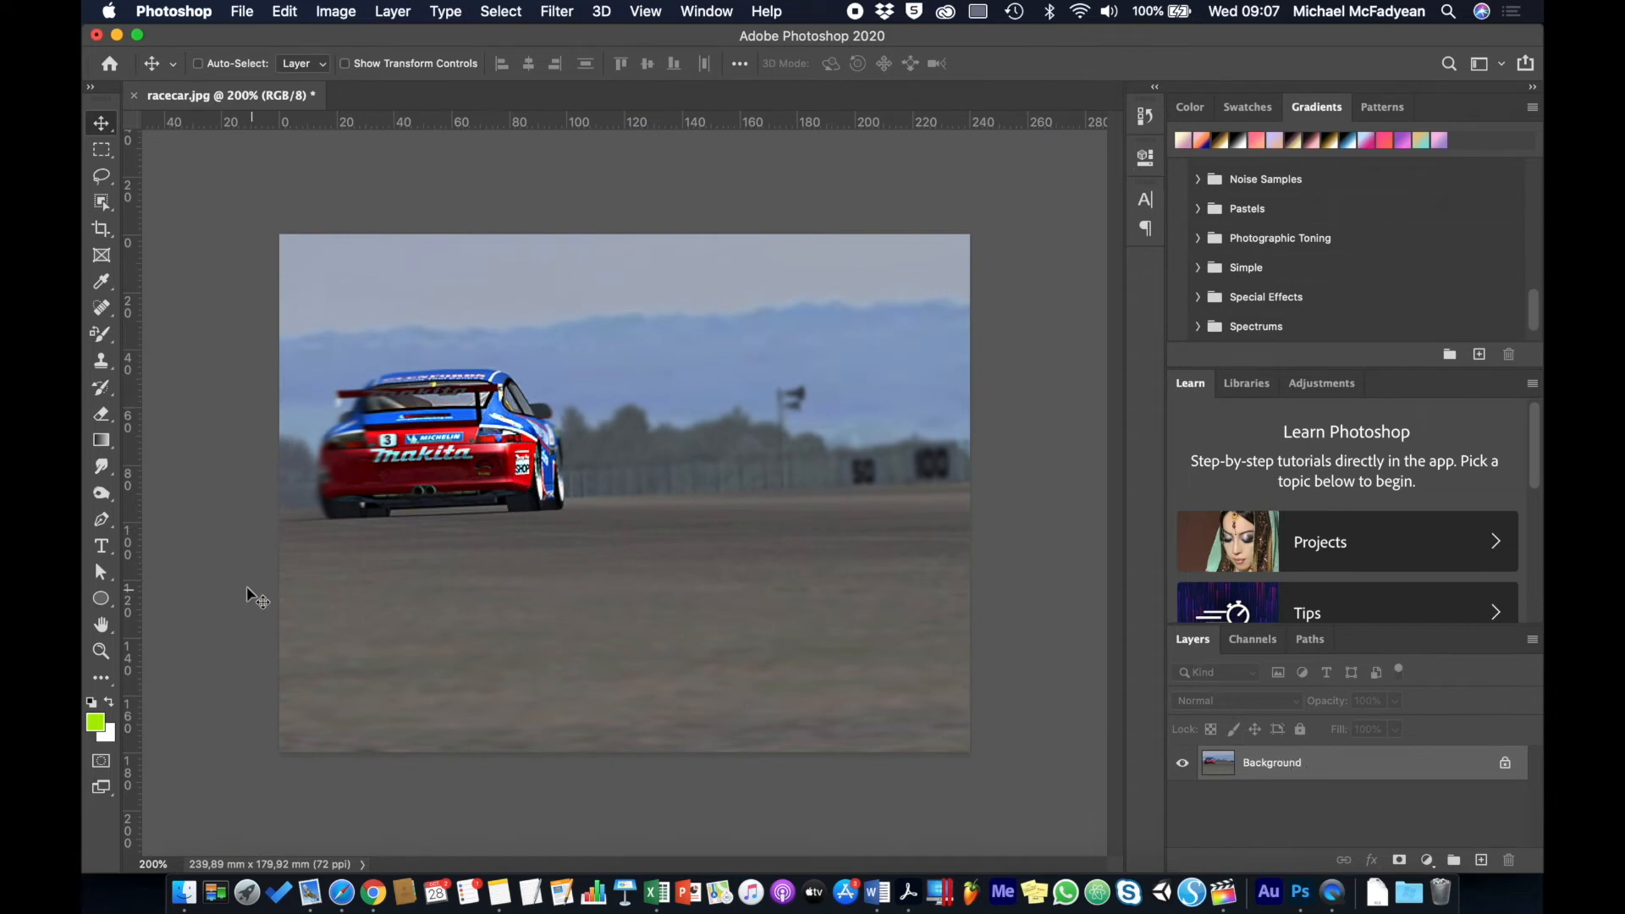
left_click(101, 466)
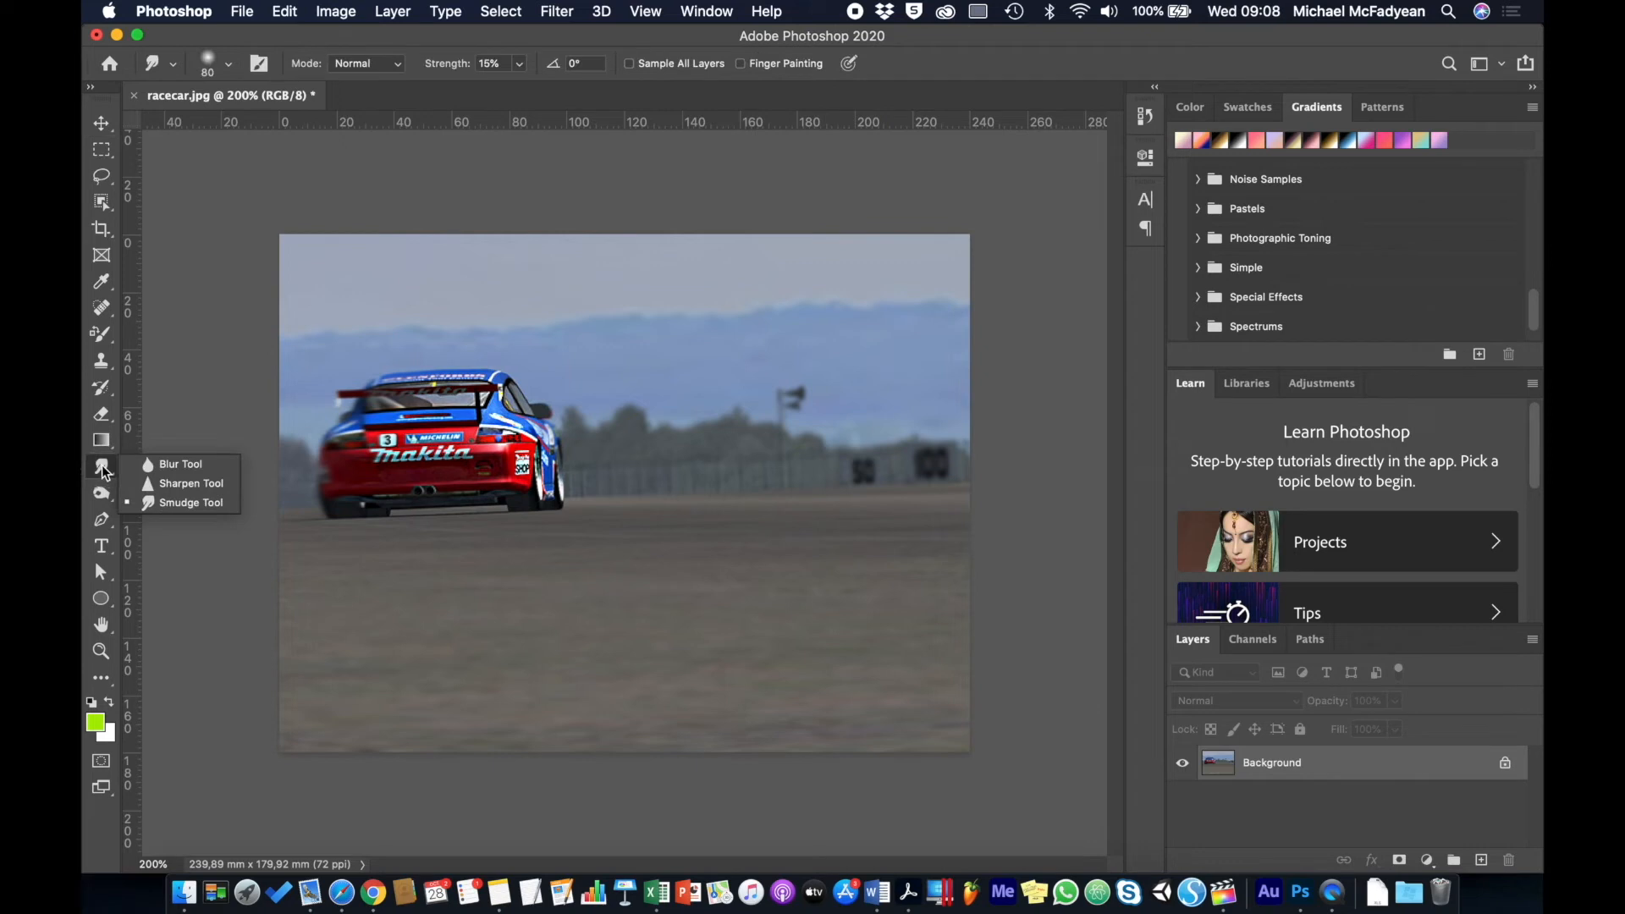
left_click(108, 462)
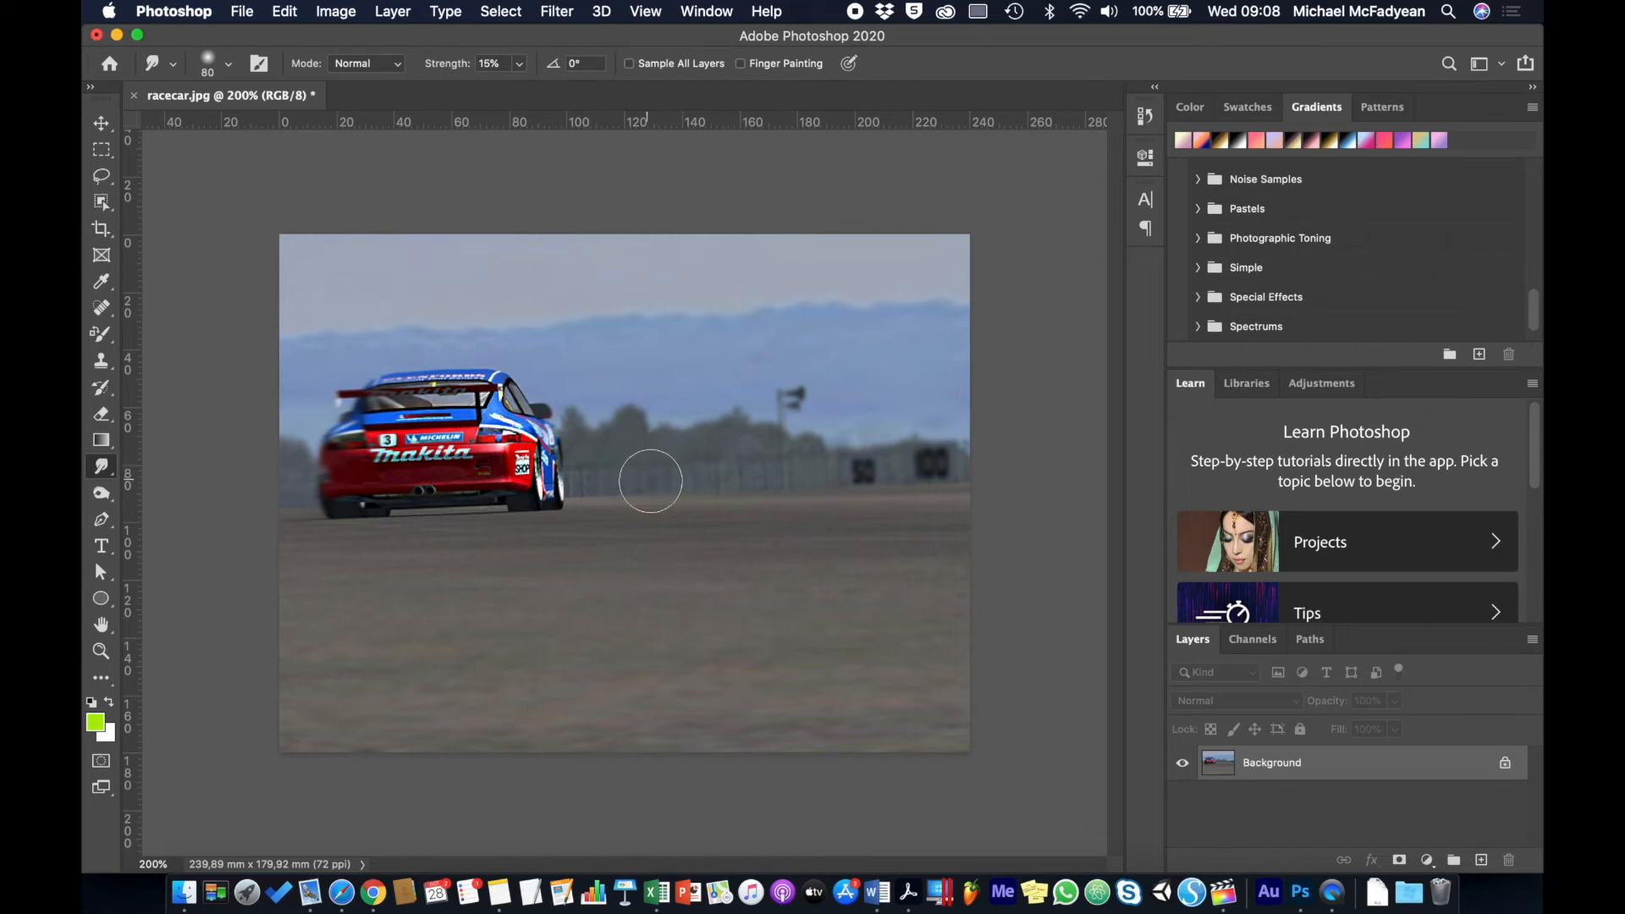
Draw an elliptical marquee selection enclosing the whole race car and adjust its placement around the car
left_click(101, 150)
left_click(152, 169)
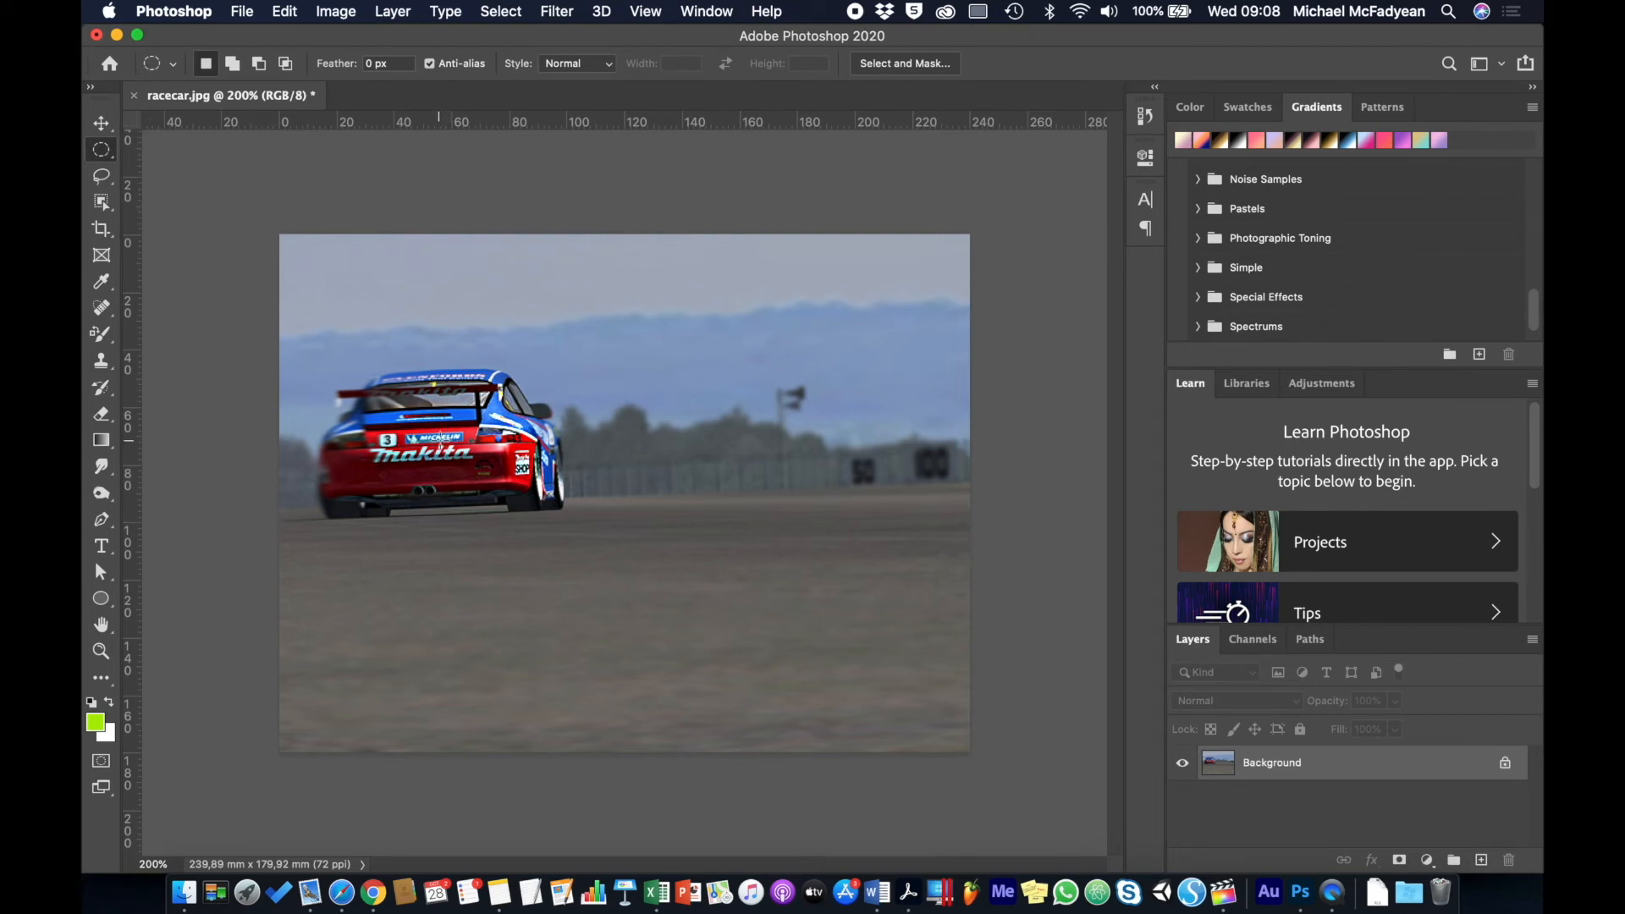
left_click_drag(440, 440, 608, 568)
left_click_drag(488, 425, 493, 439)
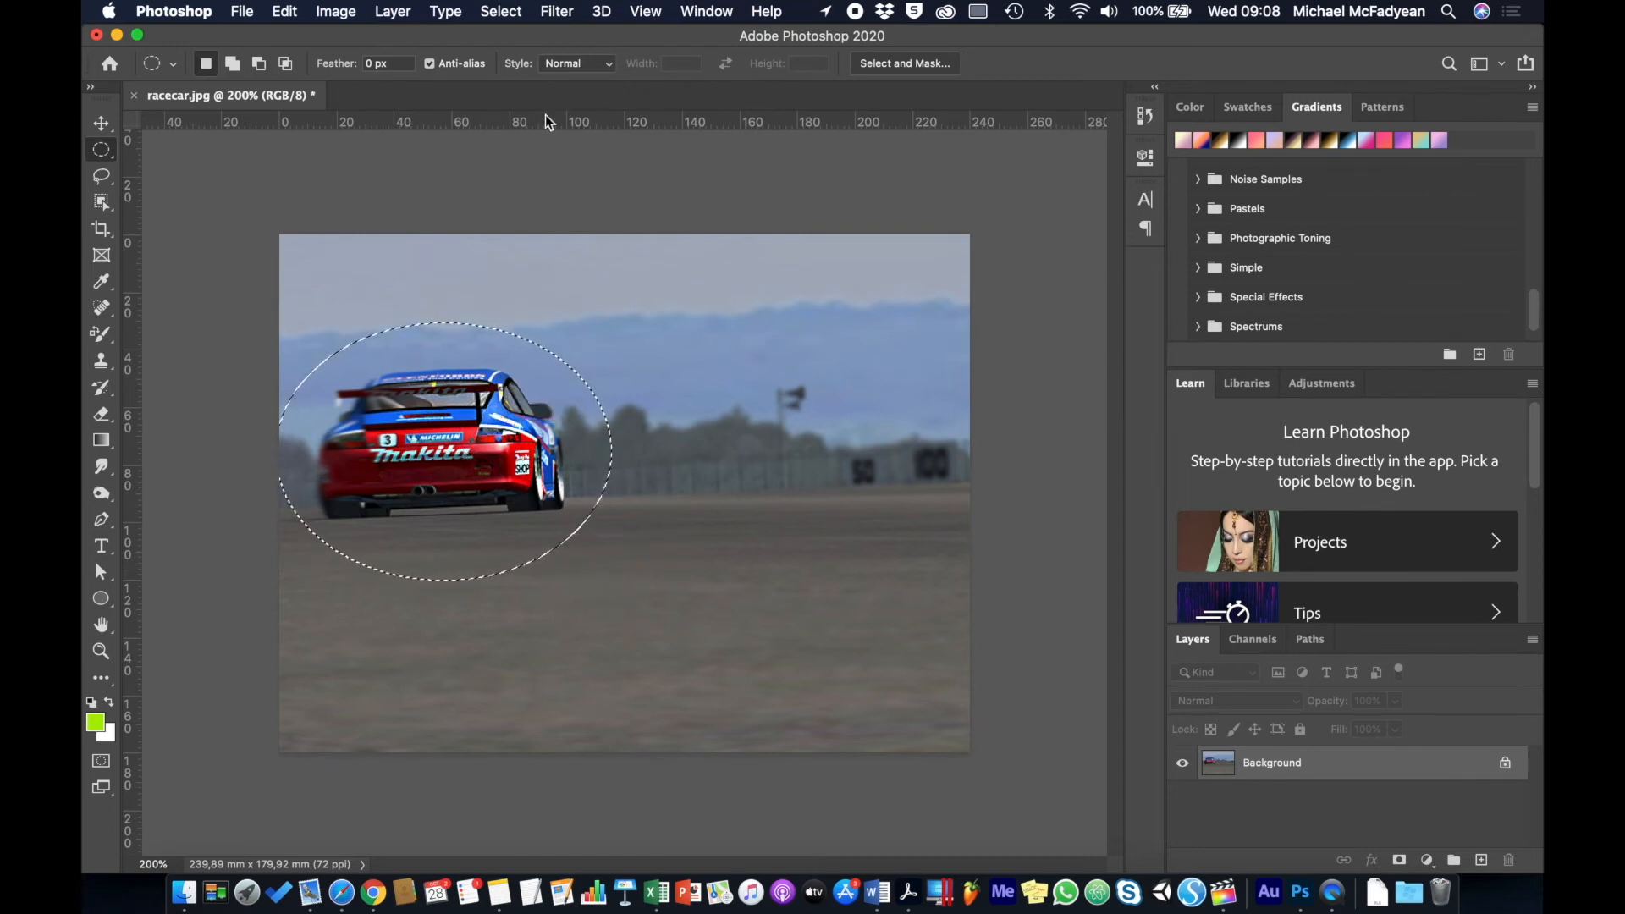
Feather the elliptical selection around the car by 30 pixels and invert it to select the surrounding background
left_click(500, 11)
mouse_move(682, 306)
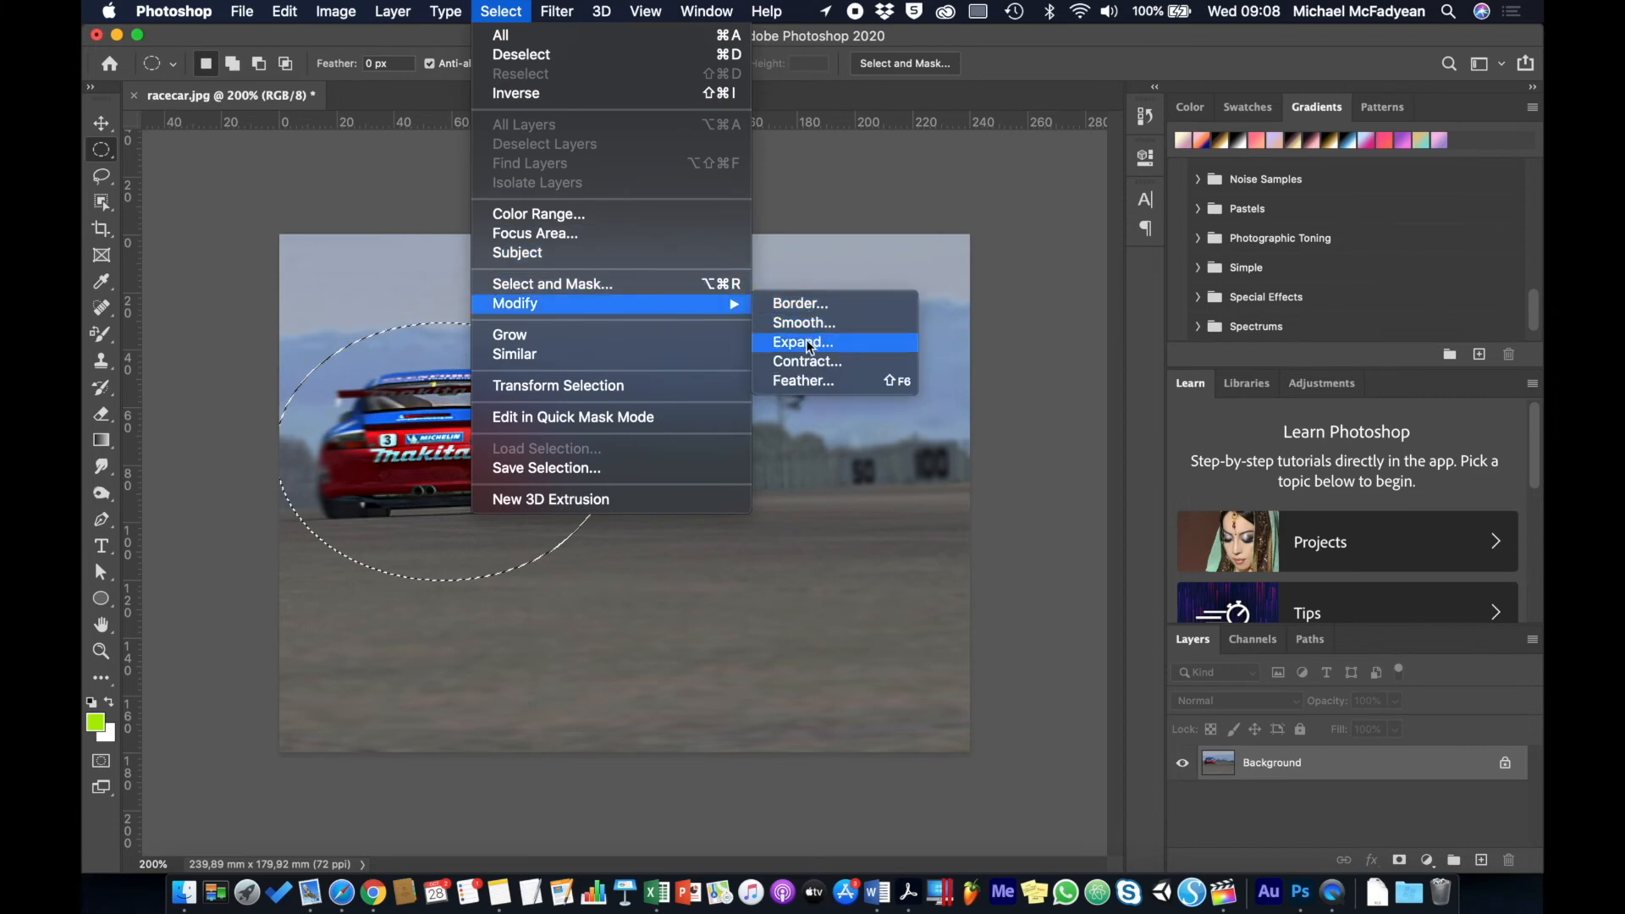
left_click(800, 382)
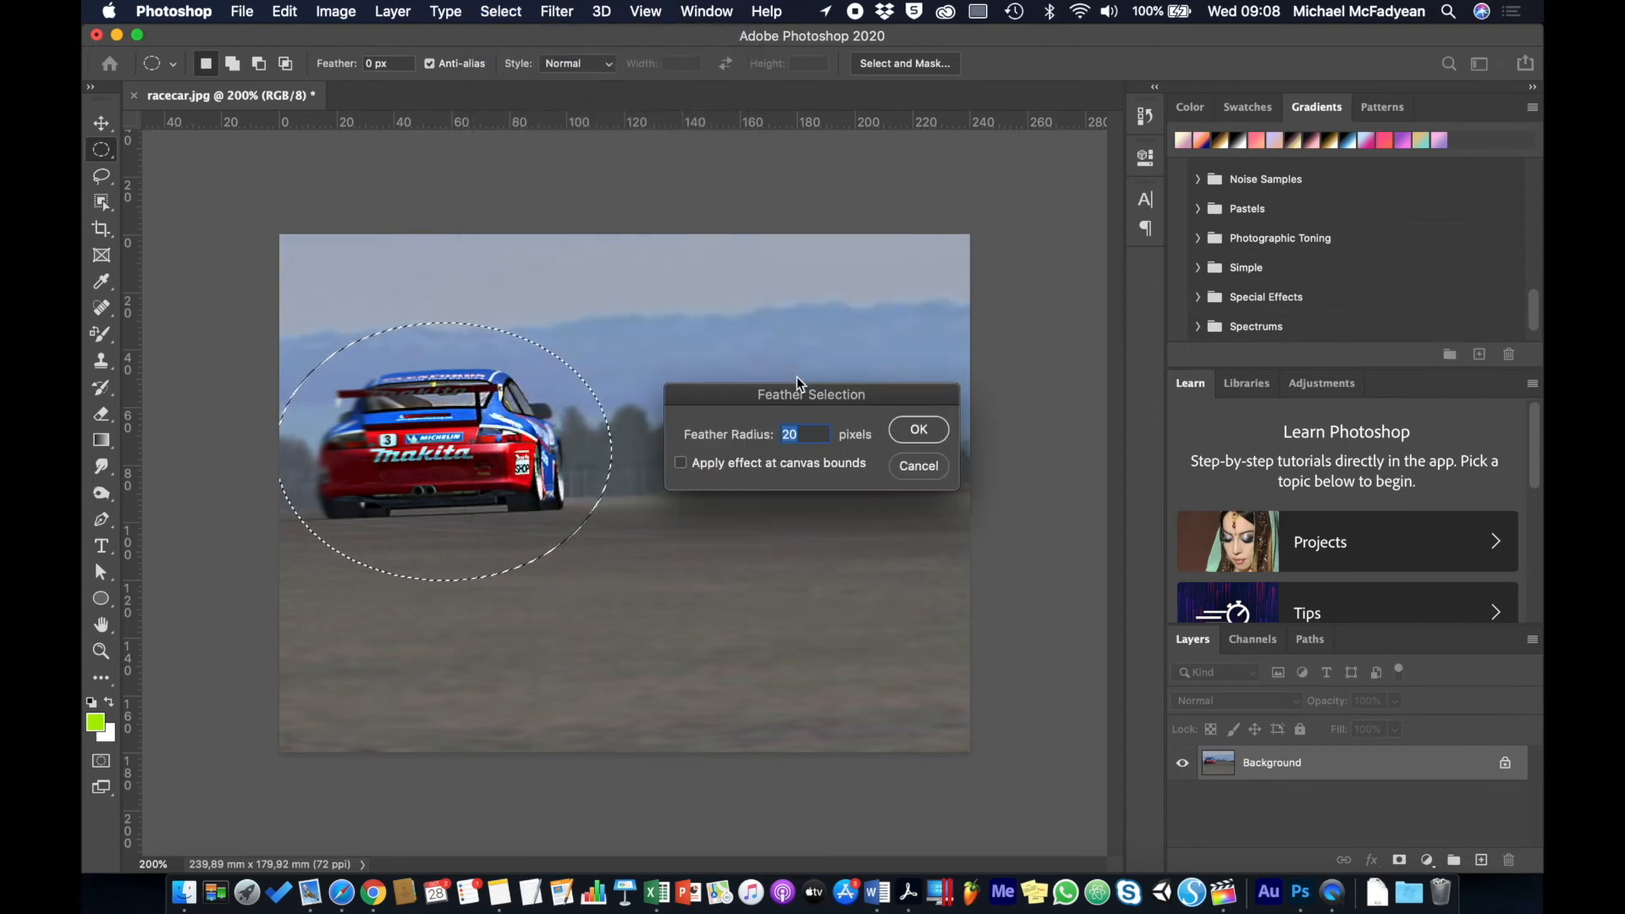
type("30")
left_click(912, 425)
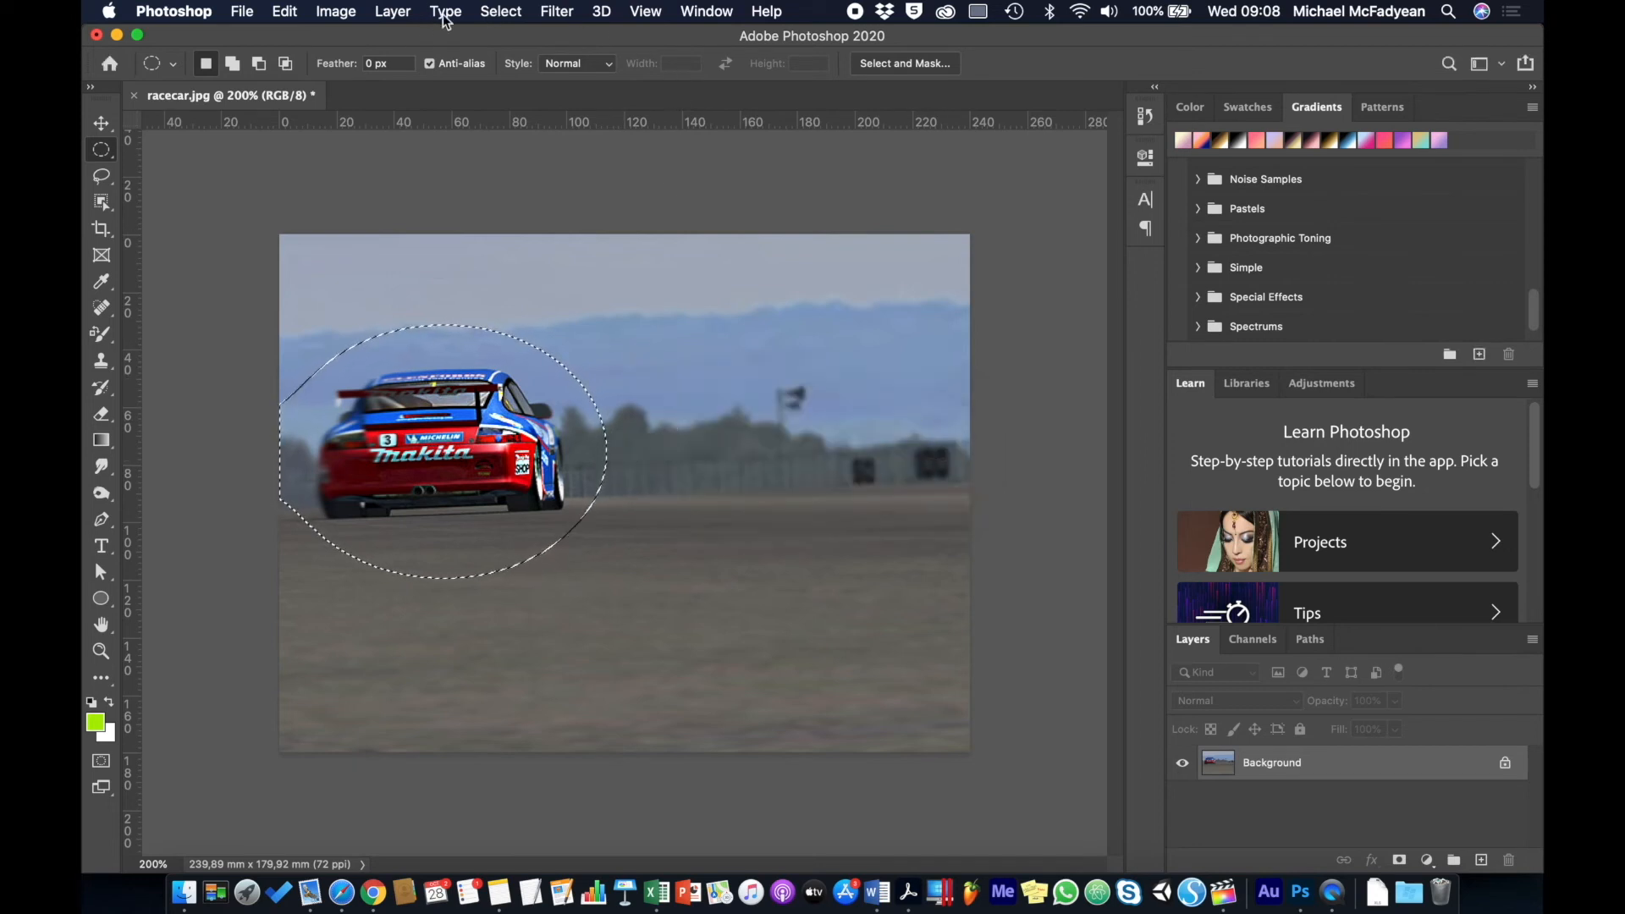
left_click(496, 16)
left_click(513, 92)
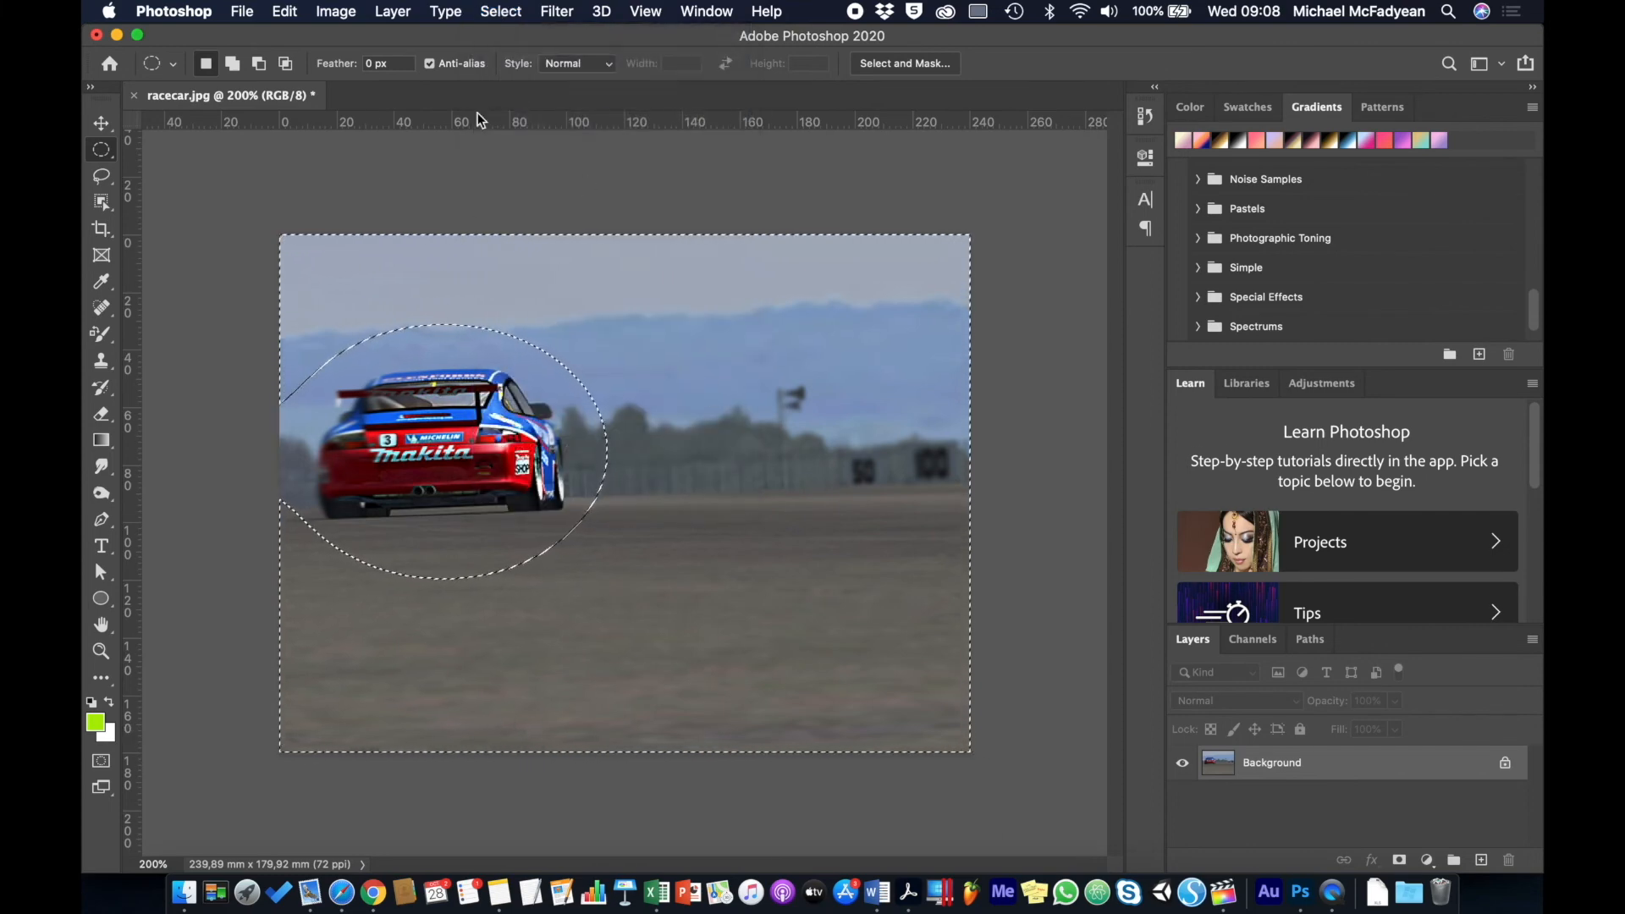
Apply a Radial Blur to the background with the Zoom method, amount 100, and the blur centre shifted left toward the car
left_click(558, 13)
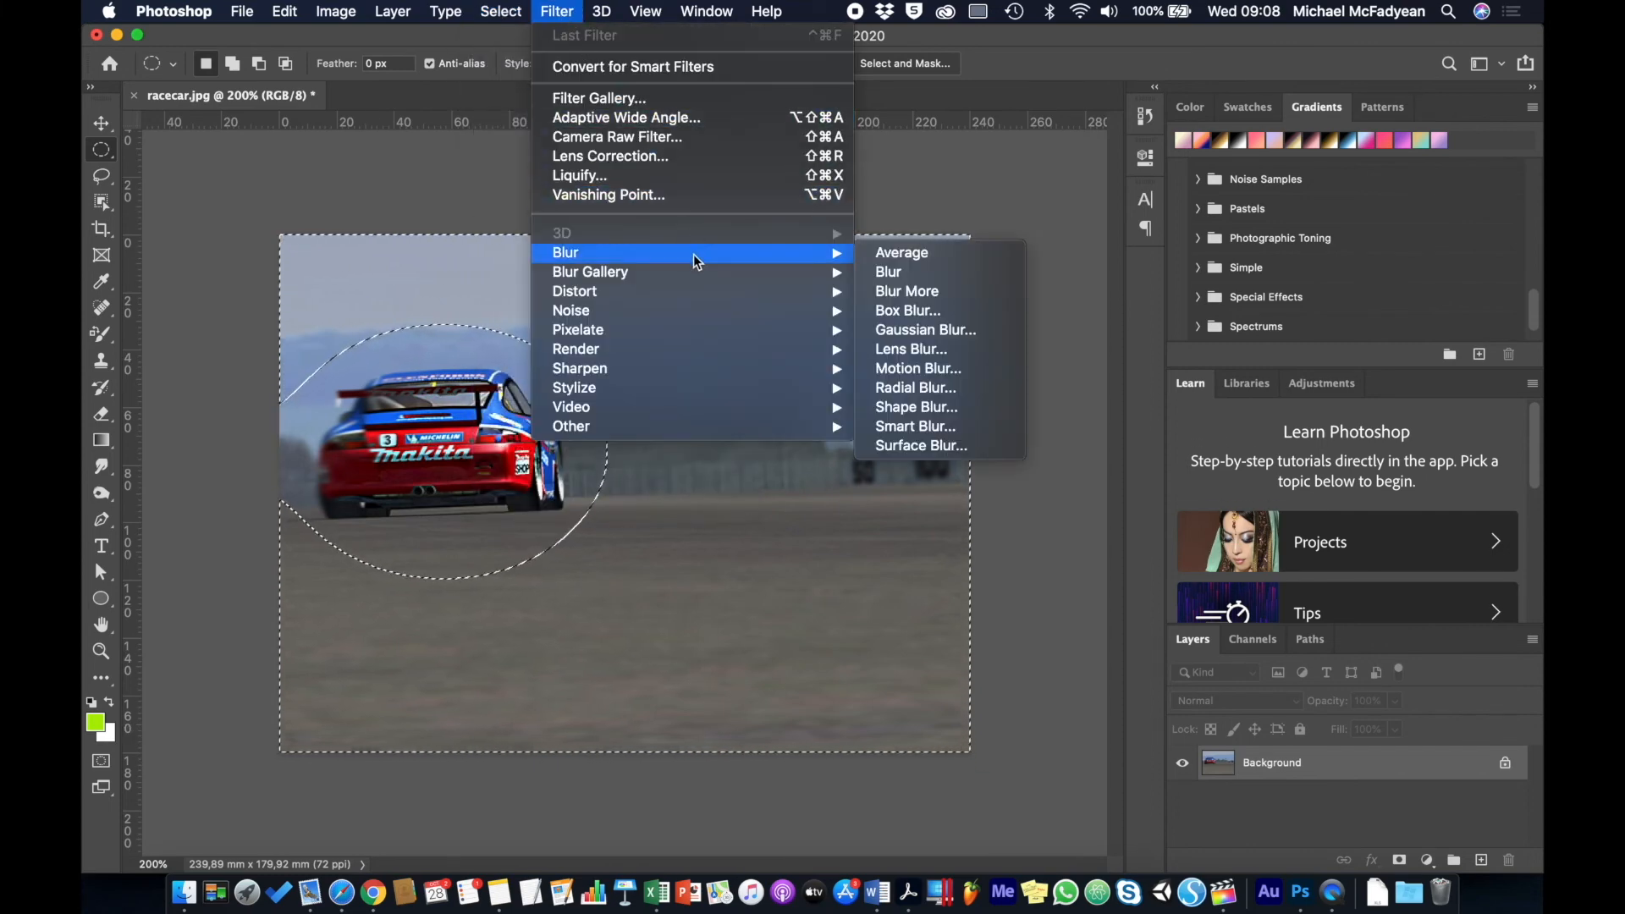
mouse_move(825, 253)
left_click(929, 389)
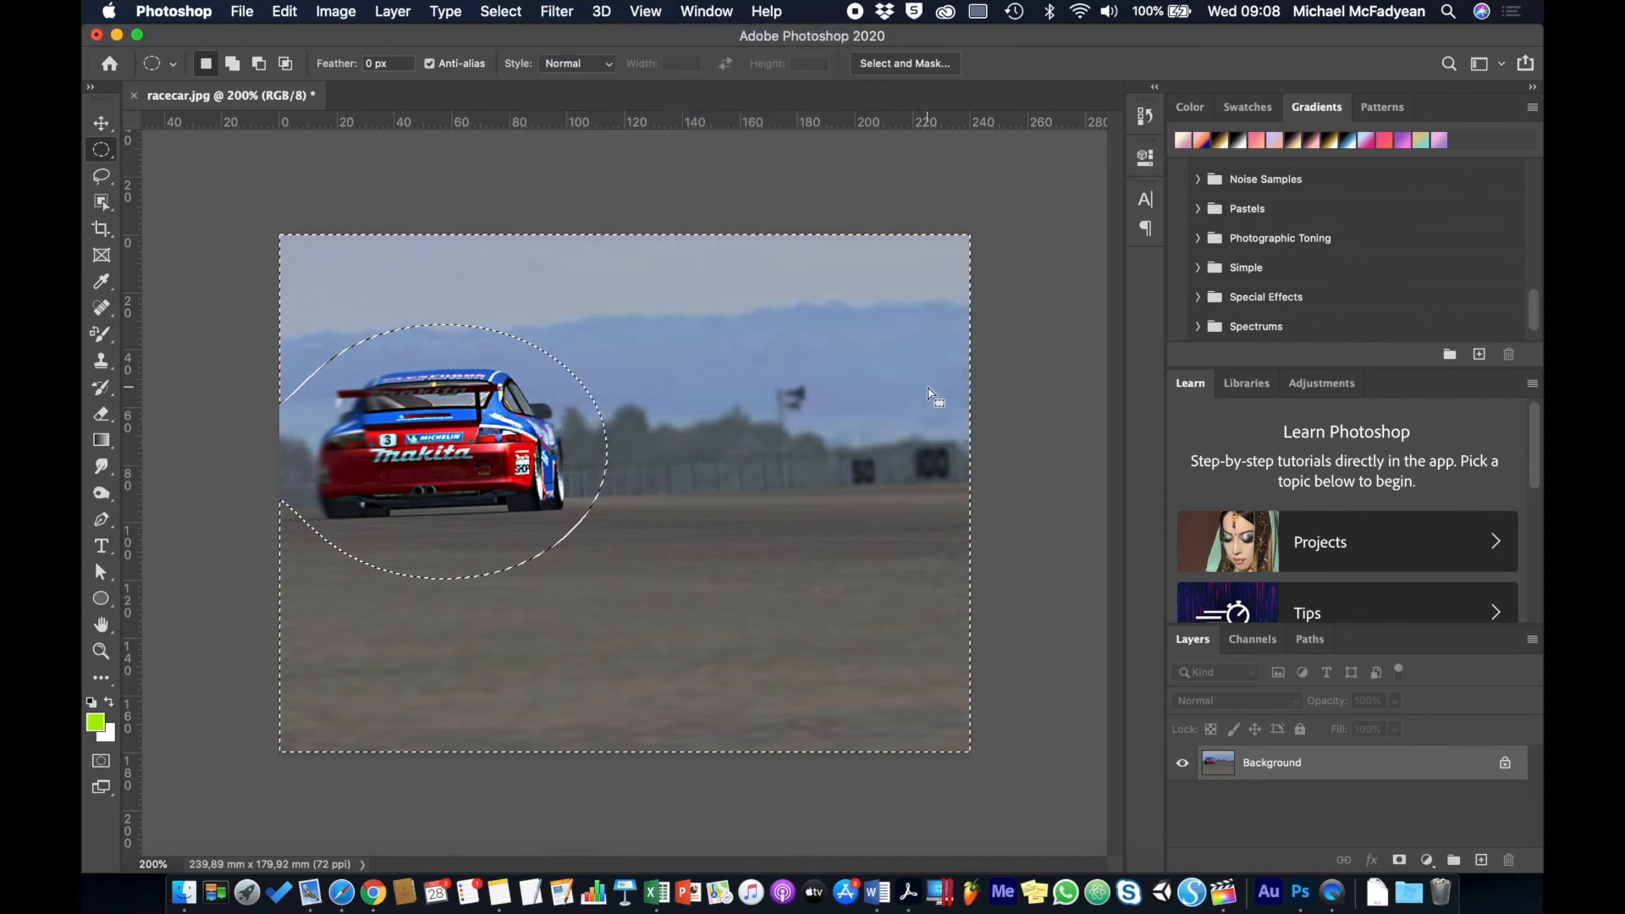
left_click_drag(419, 464, 949, 271)
left_click(814, 408)
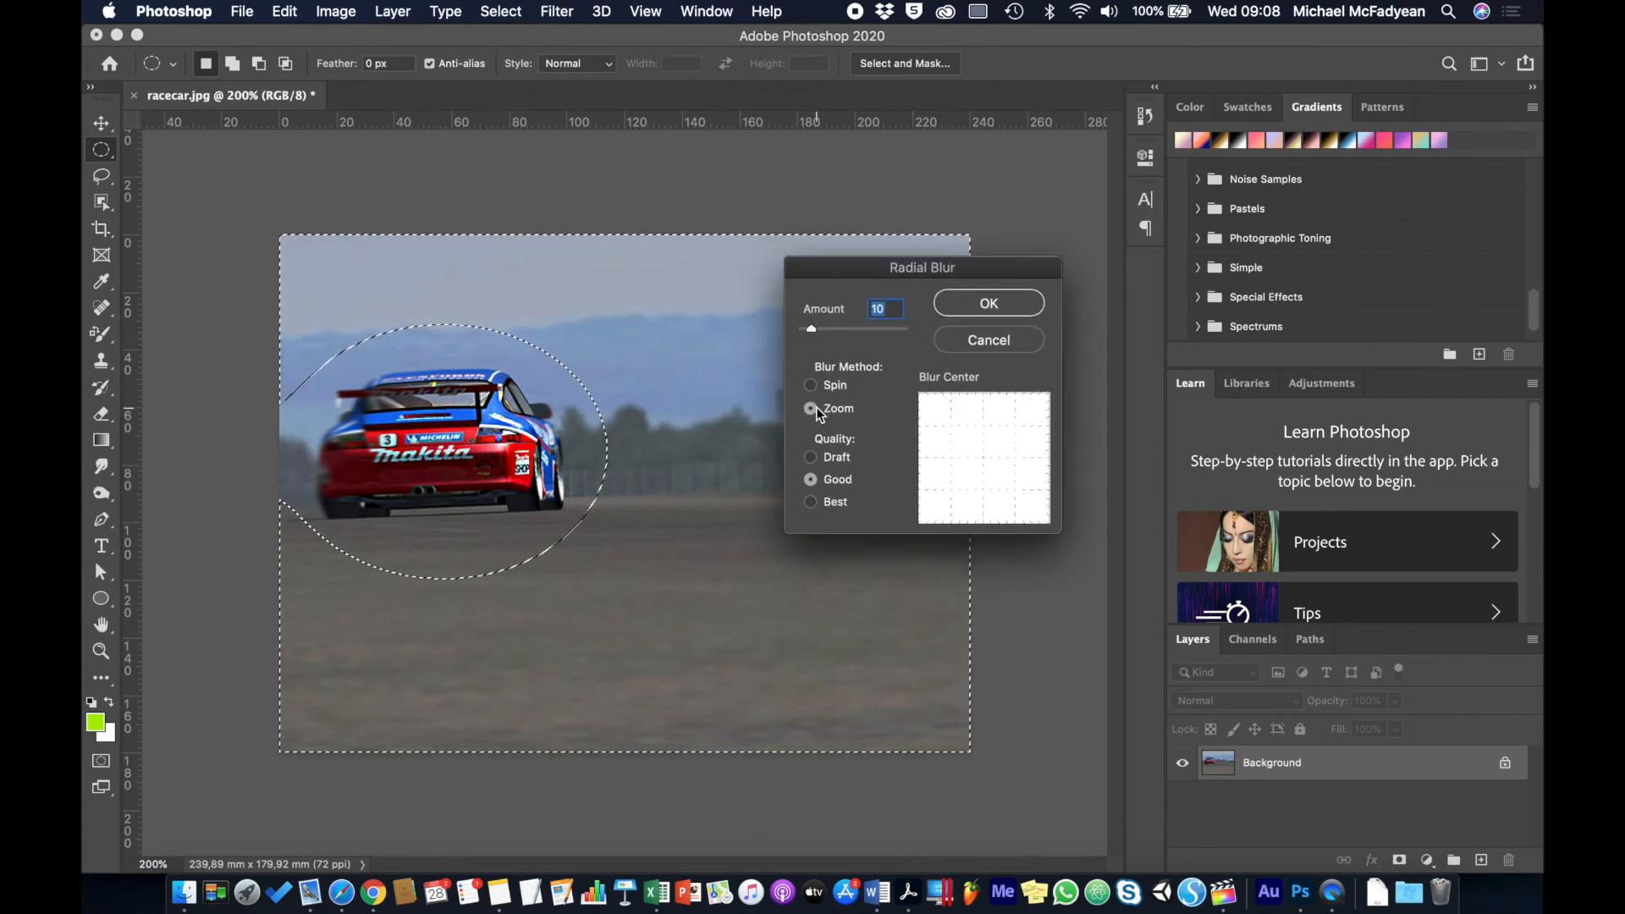
left_click(811, 329)
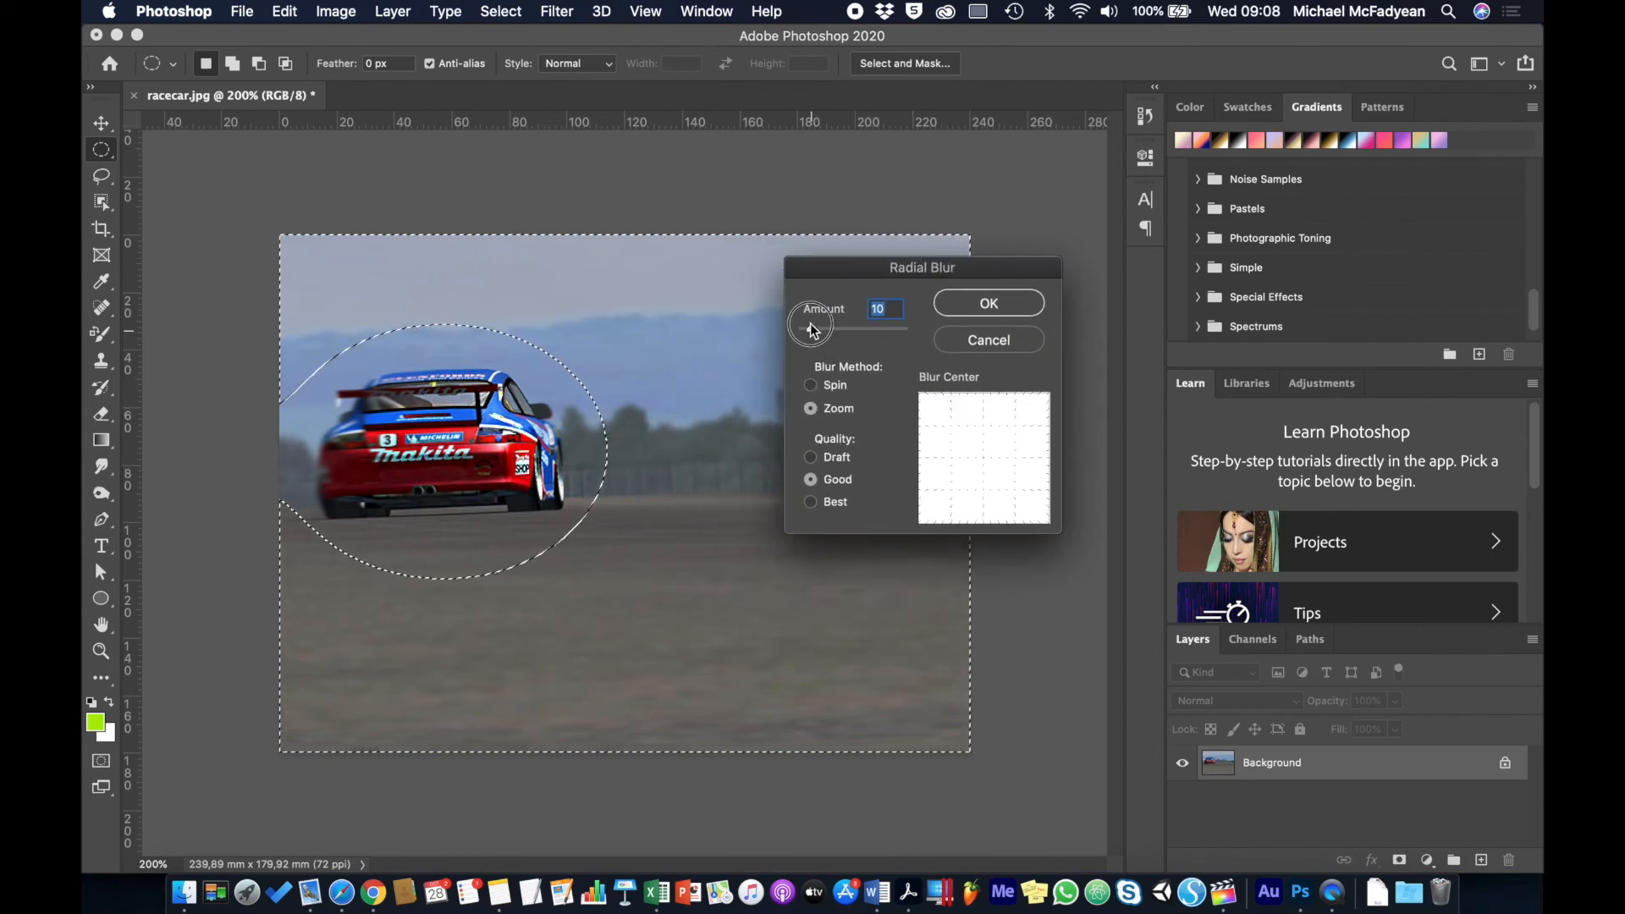
left_click_drag(811, 330, 950, 335)
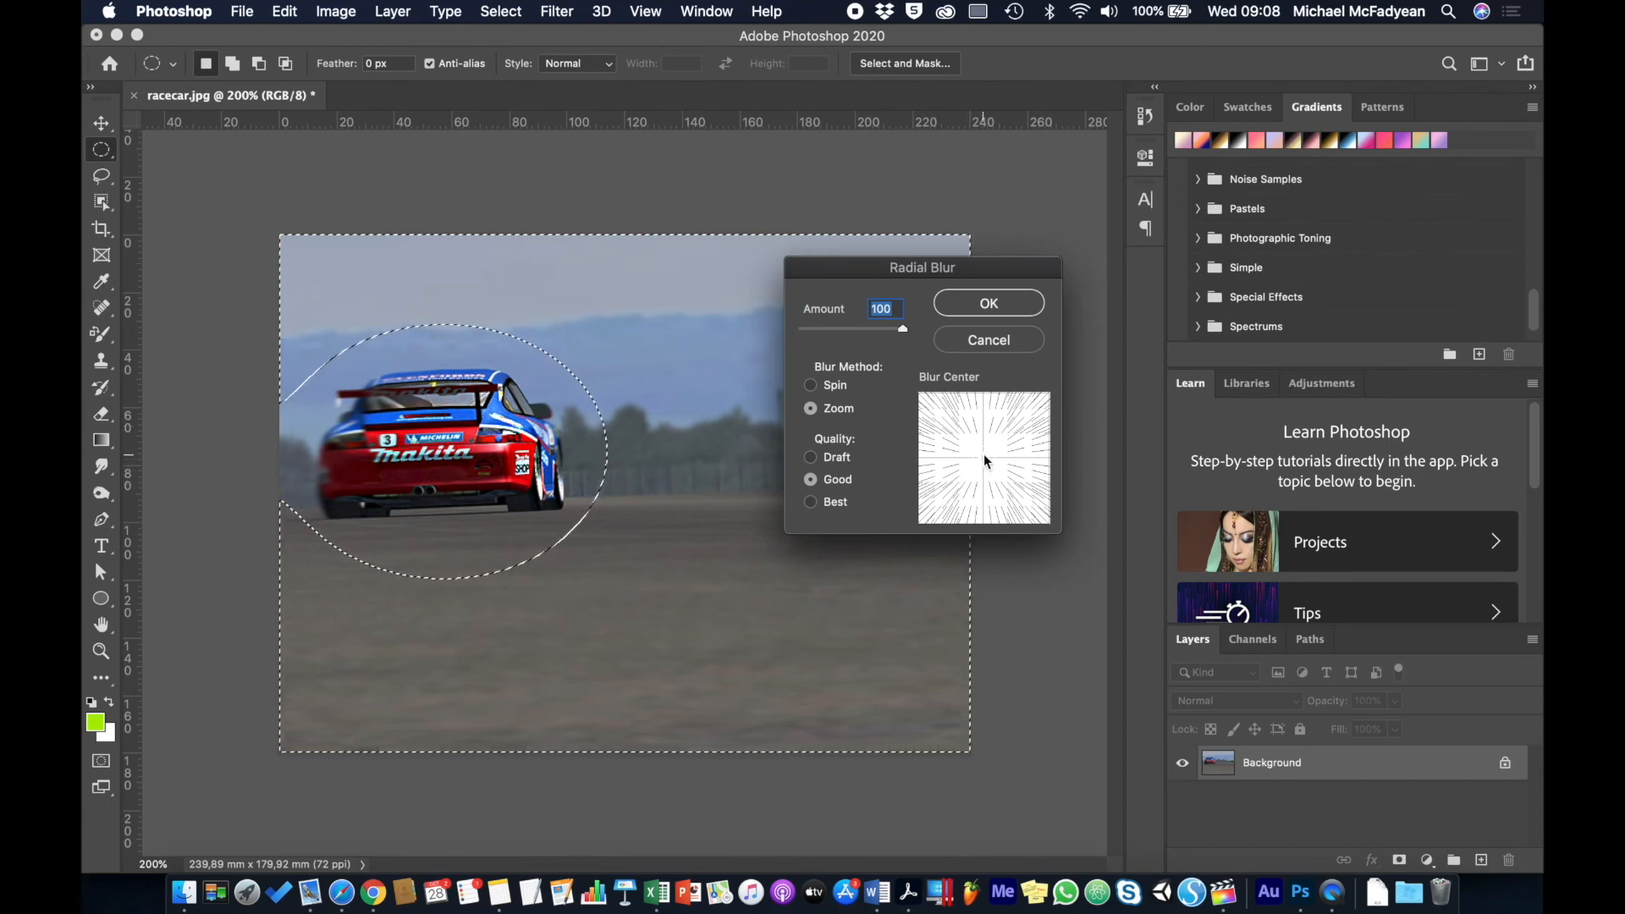
left_click_drag(984, 453, 958, 447)
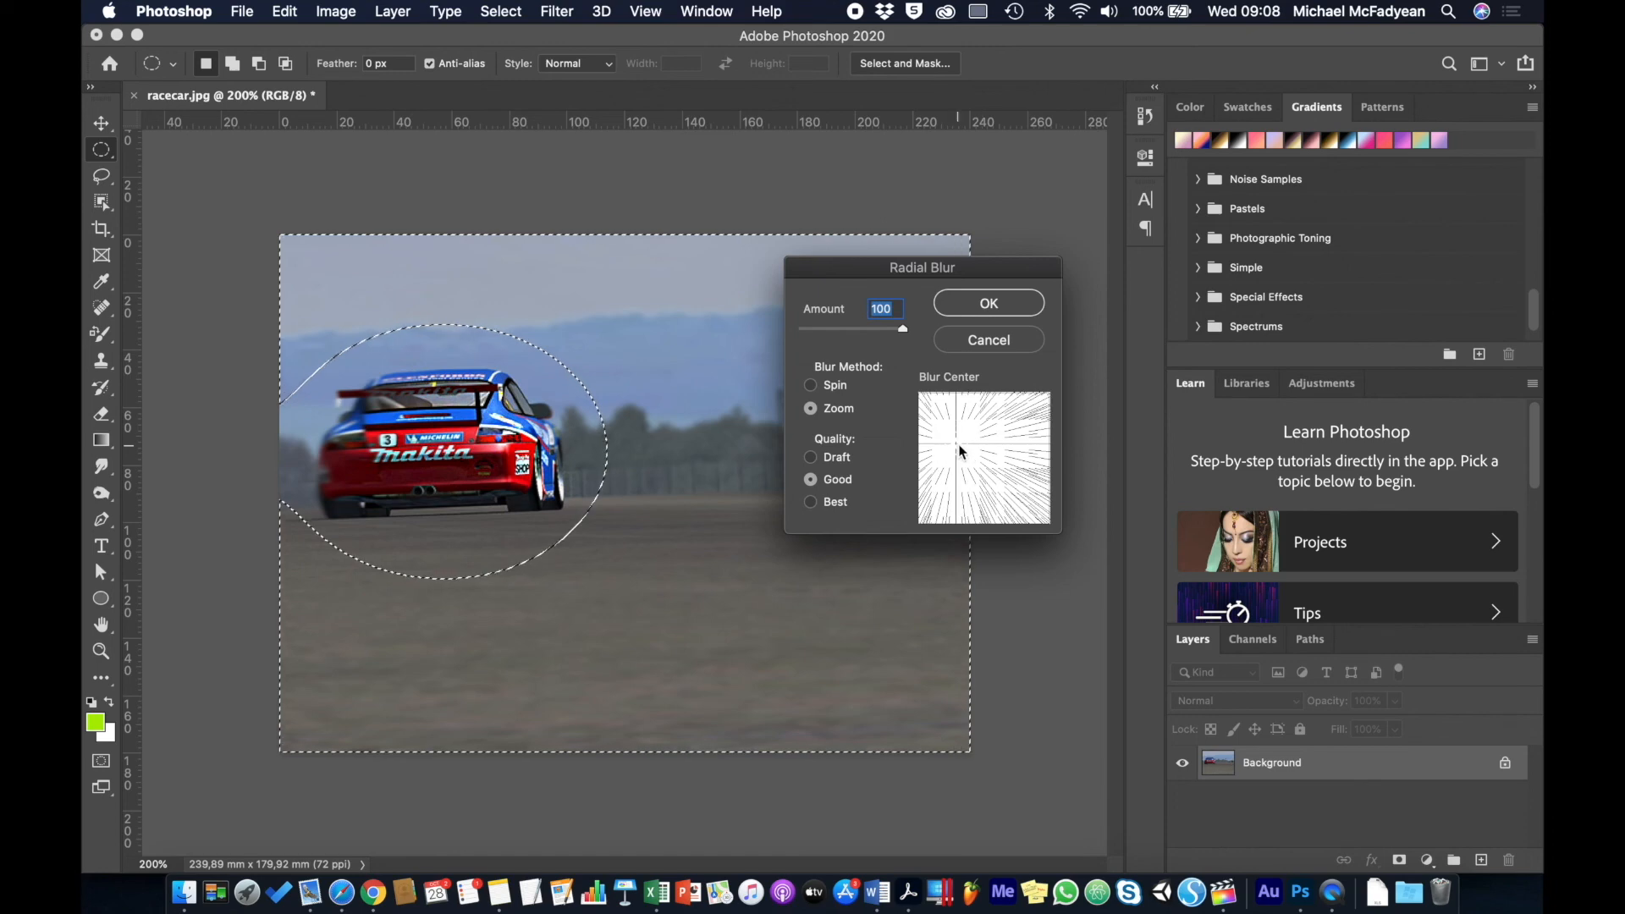
left_click(1002, 306)
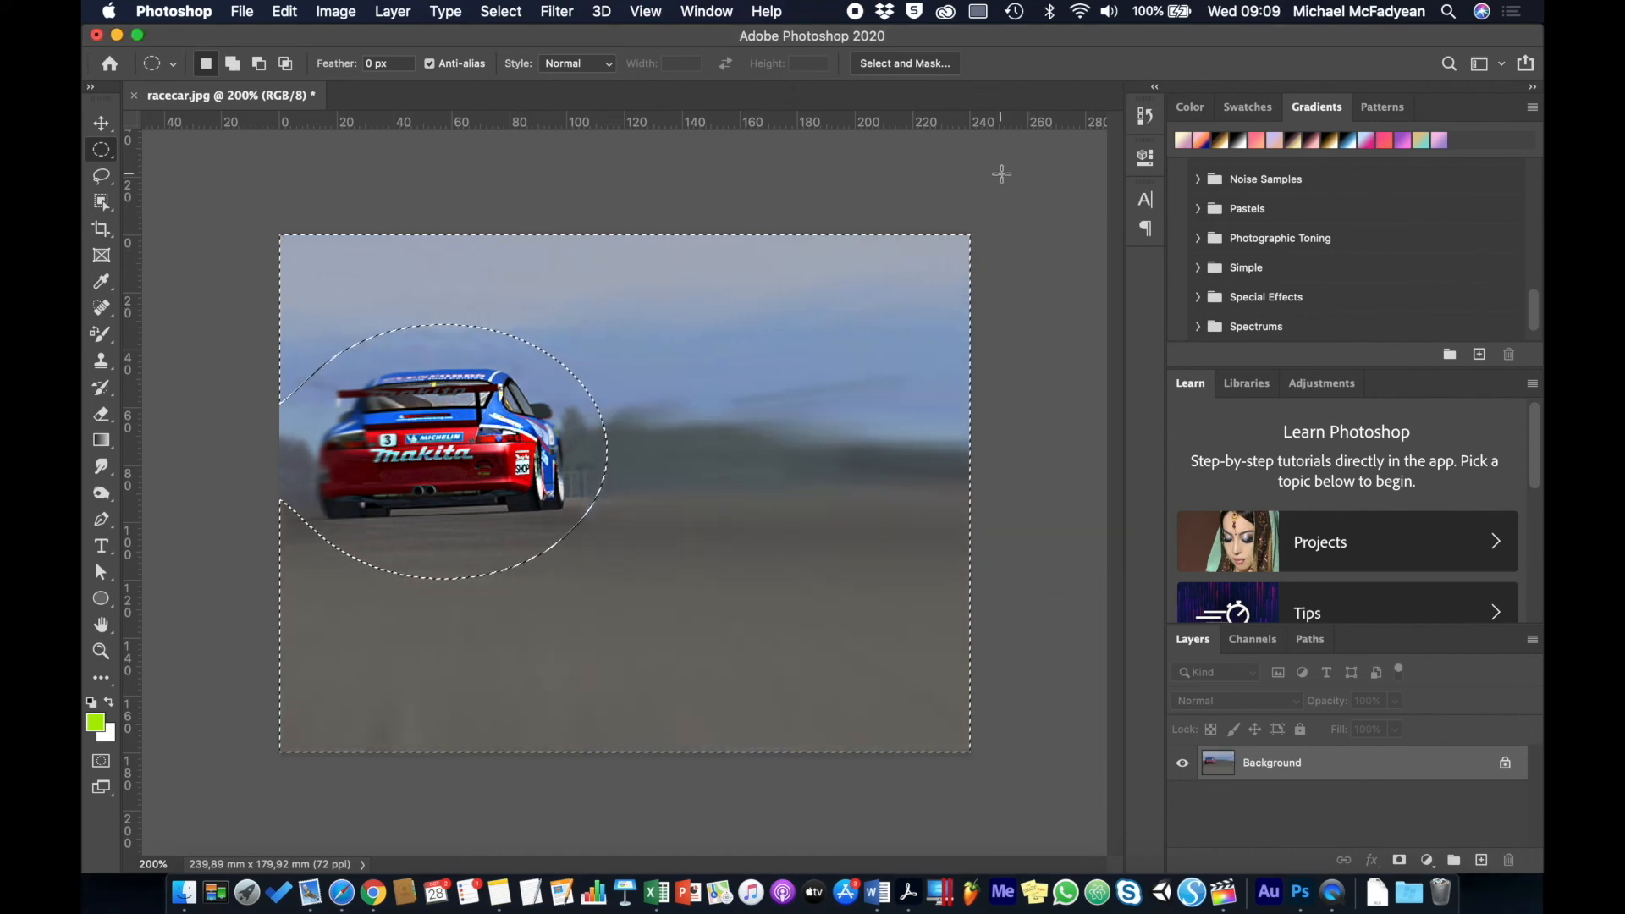
Deselect the background and switch to the Move tool
key("super+d")
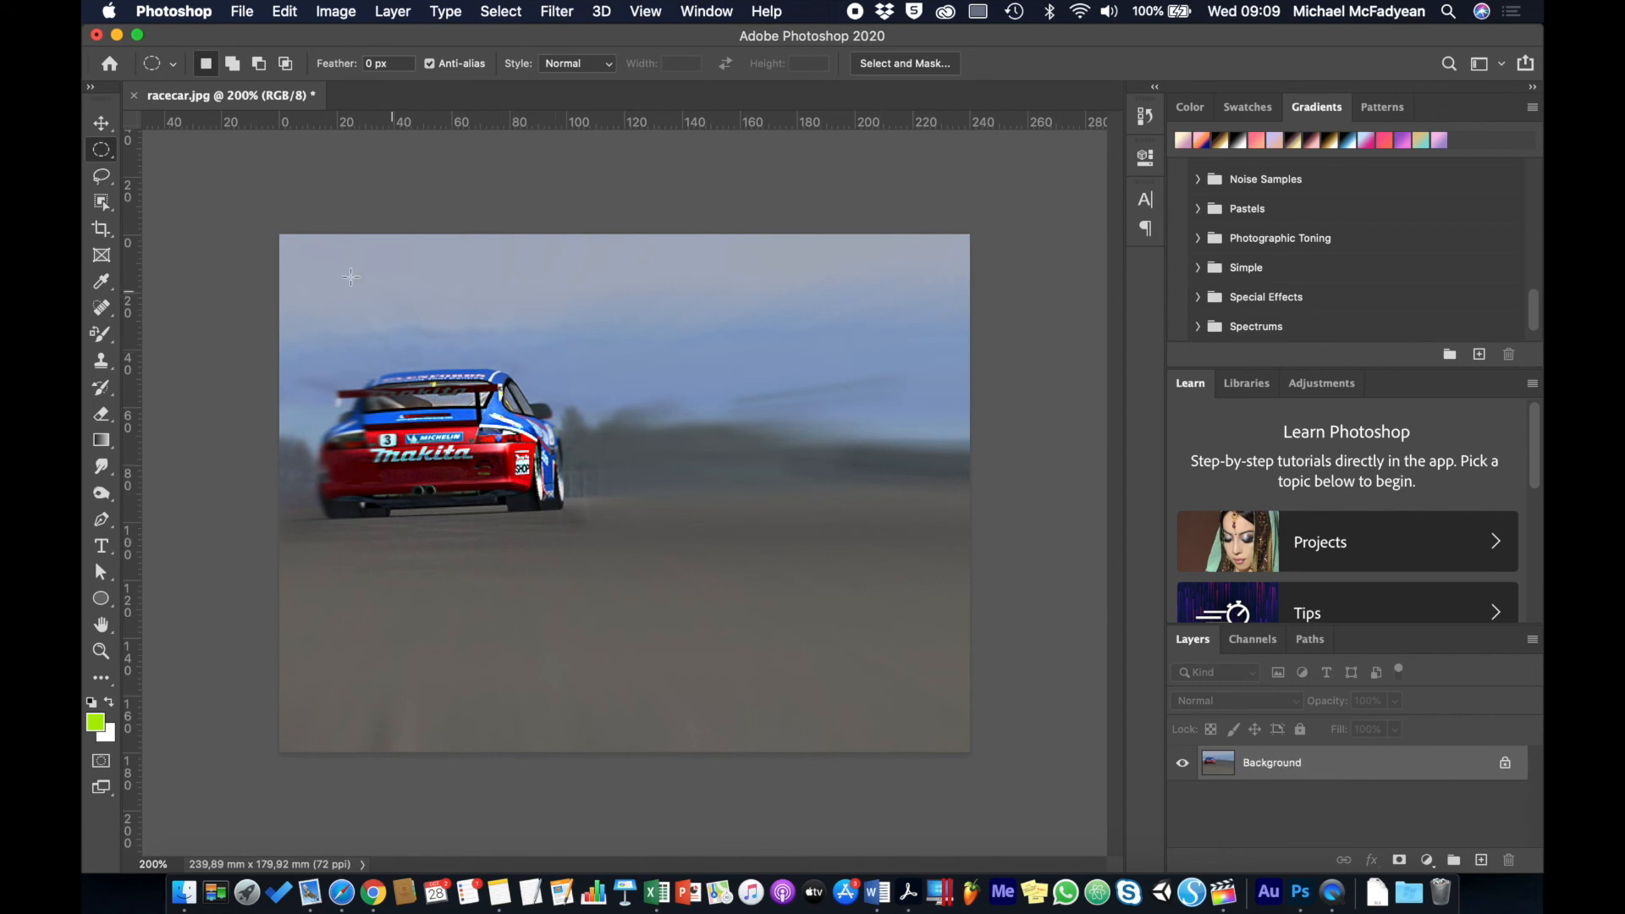
left_click(105, 129)
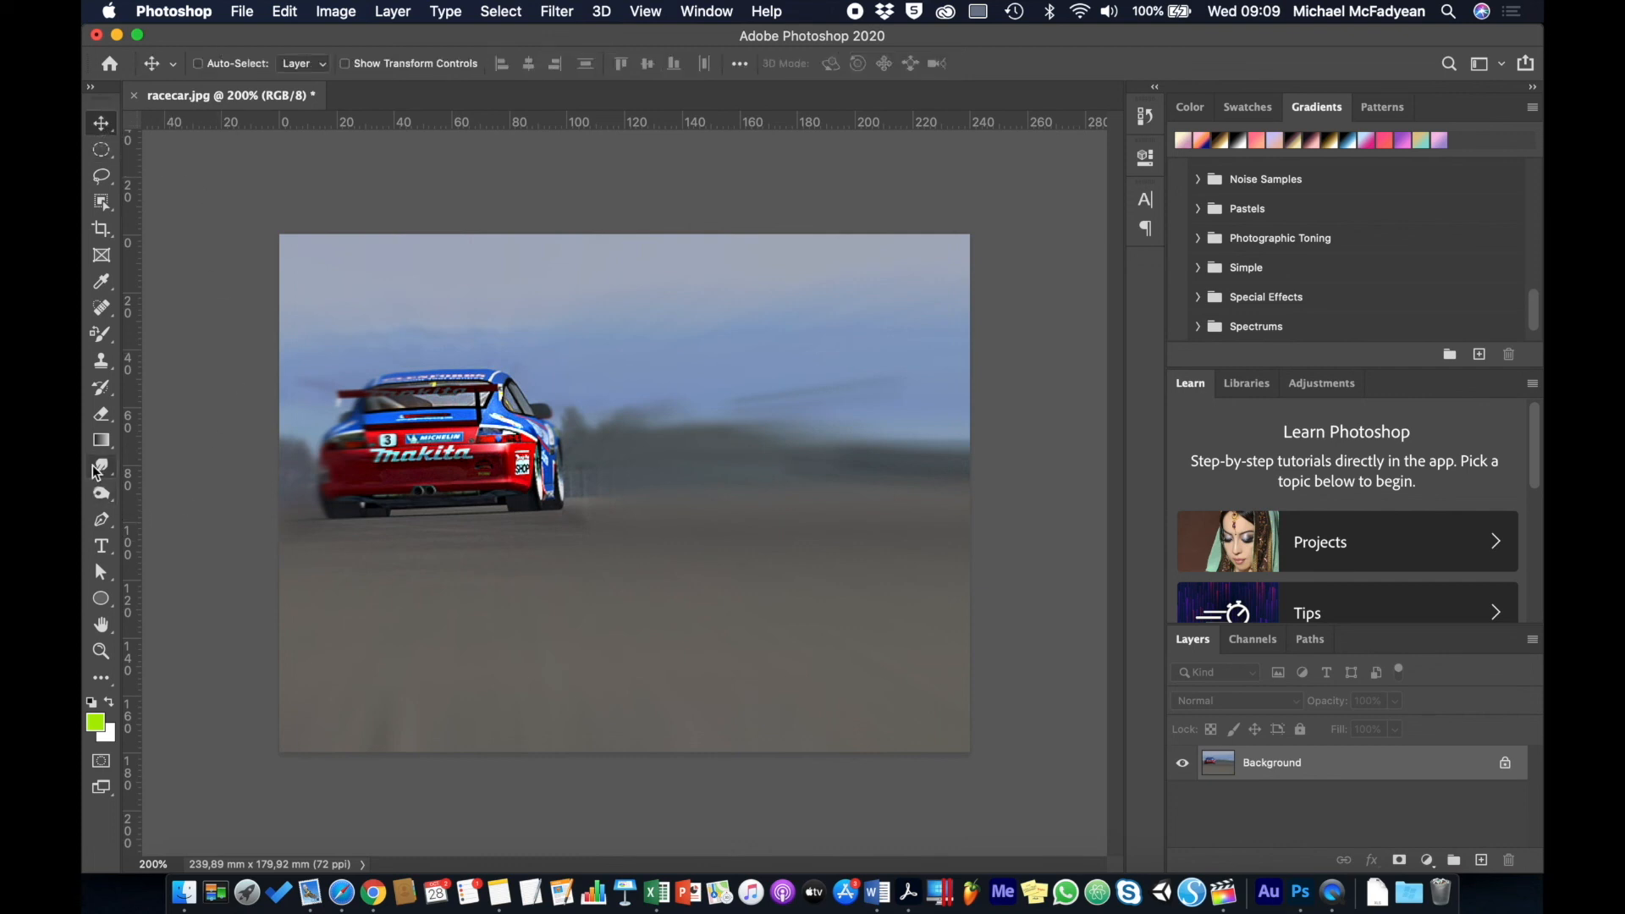